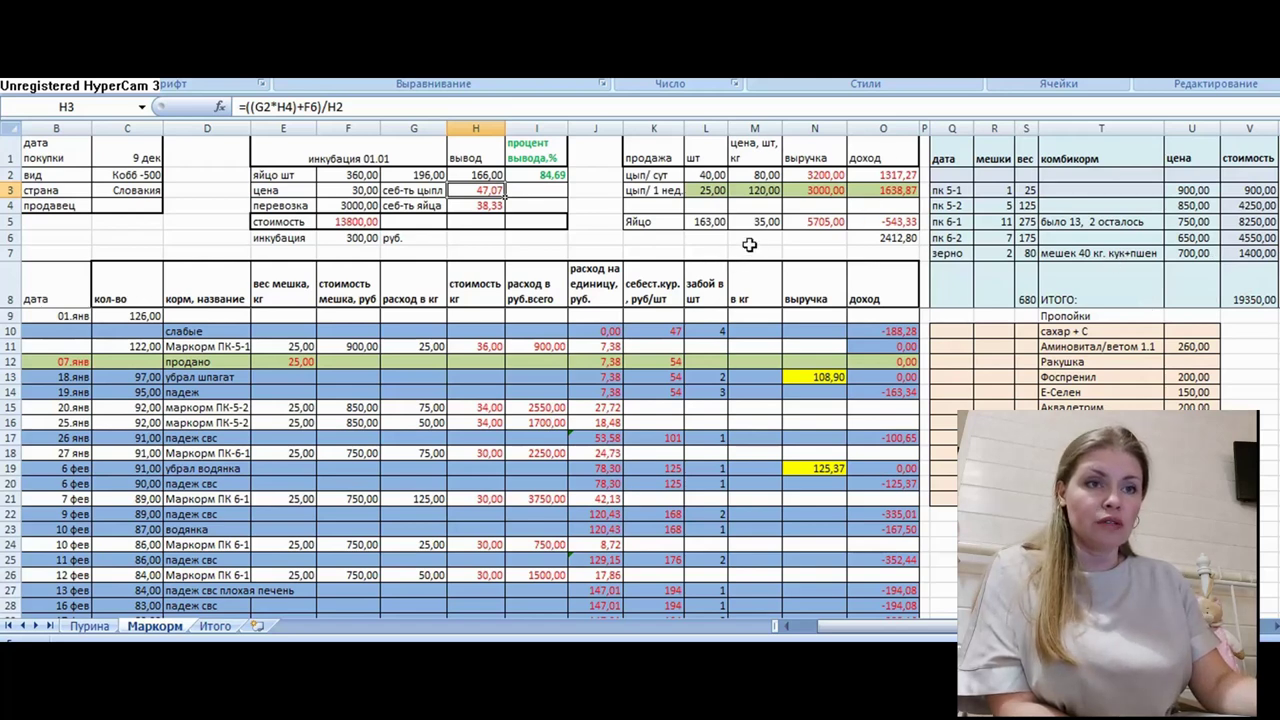
Examine the first feed entries on the Маркорм sheet, from row 11 with ПК-5-1 to rows 15–16 with ПК-5-2, including cost per unit.
left_click_drag(1274, 272, 1274, 272)
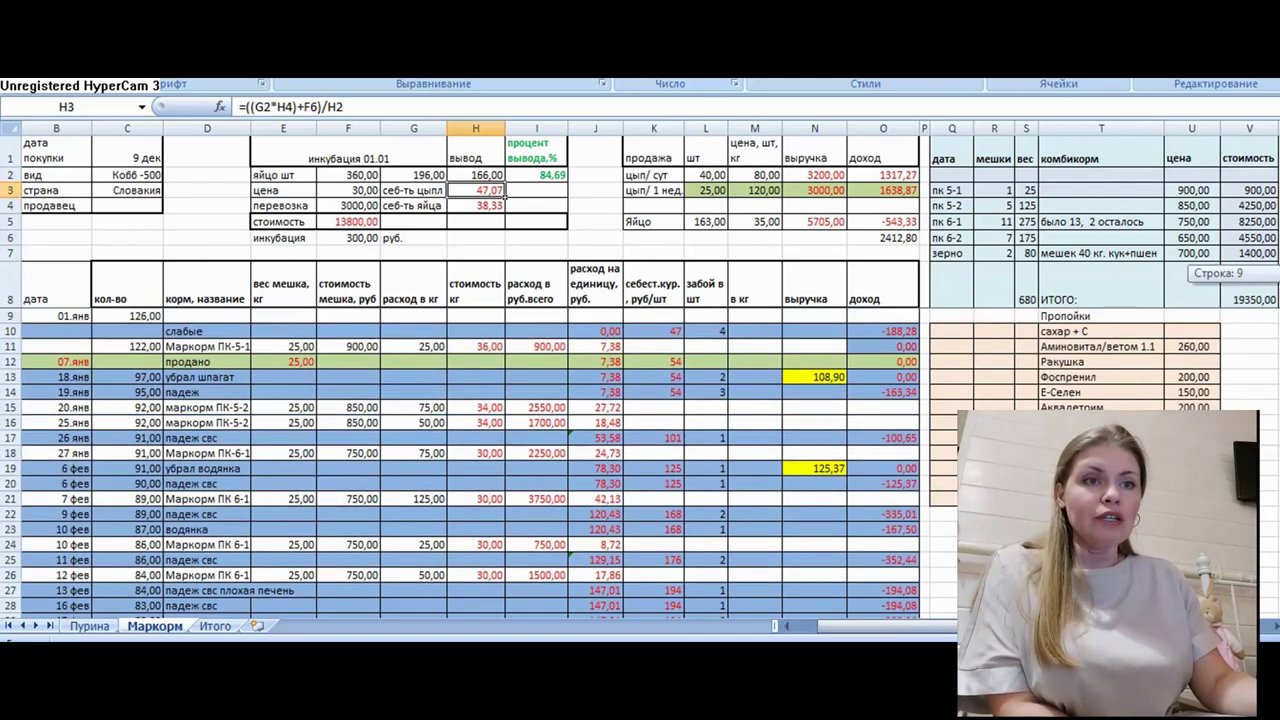
left_click(5, 316)
left_click(5, 346)
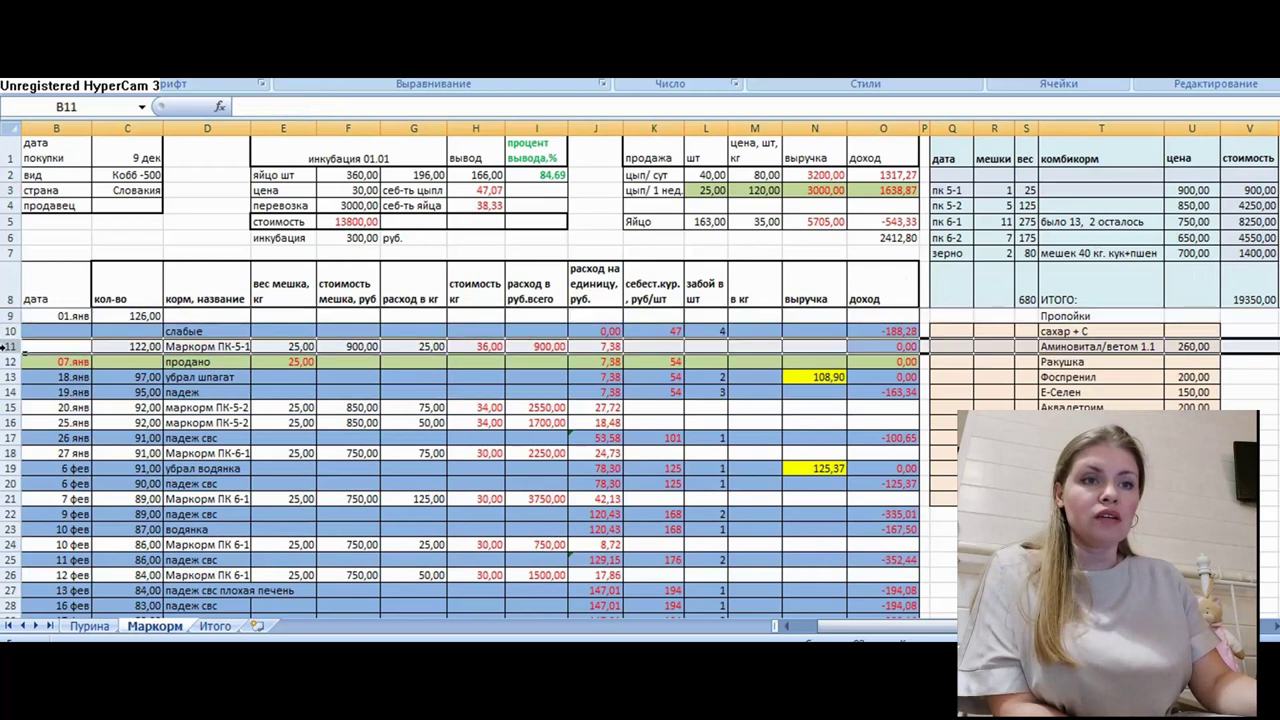
left_click_drag(10, 407, 10, 422)
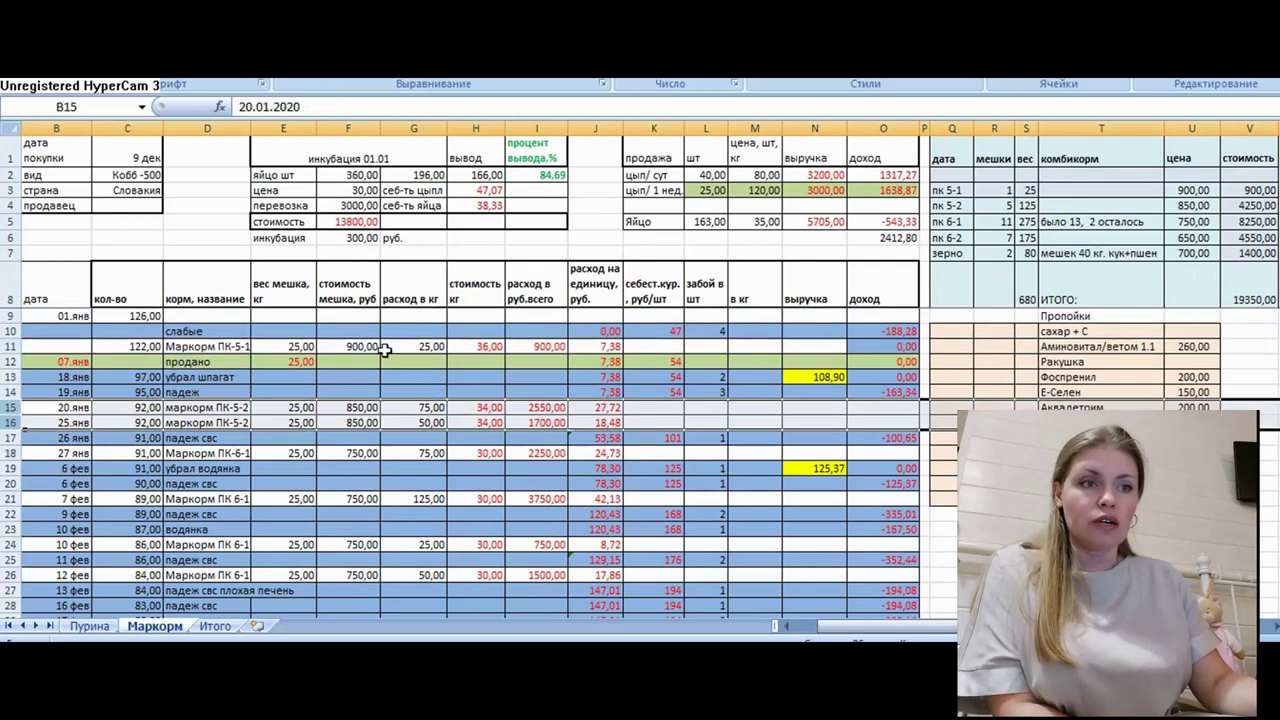
left_click(153, 346)
left_click(233, 347)
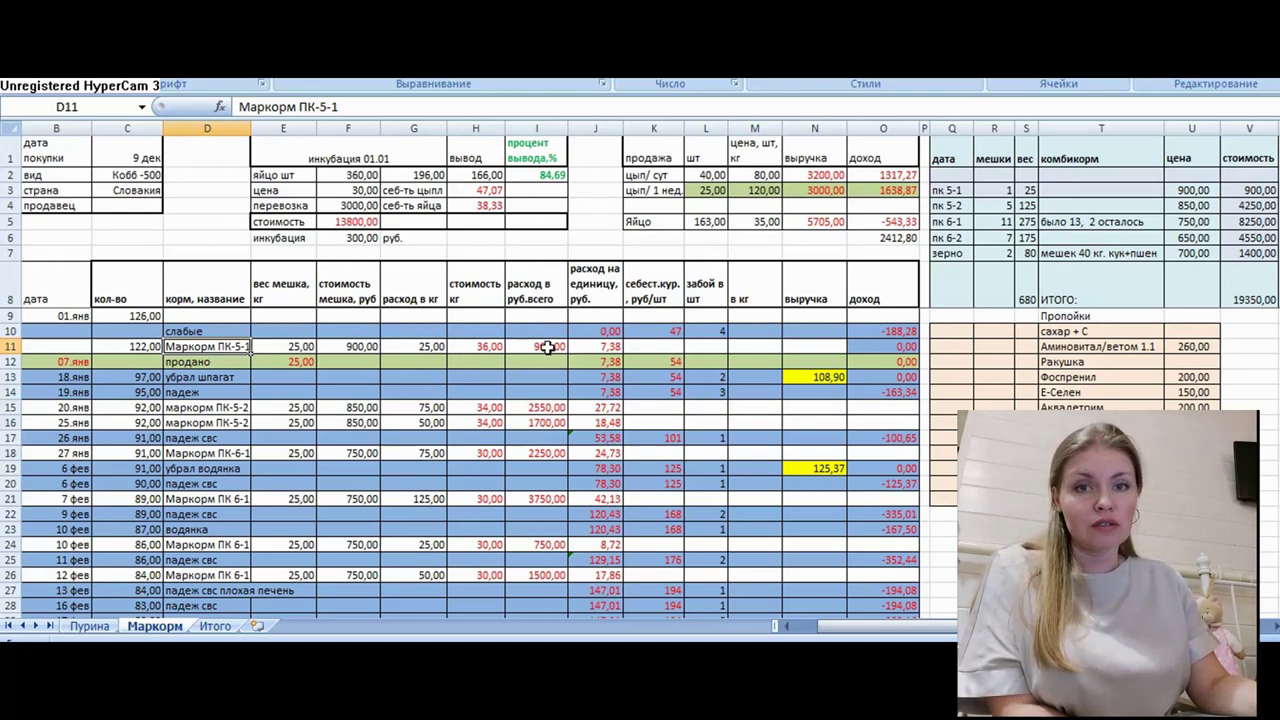
left_click(599, 346)
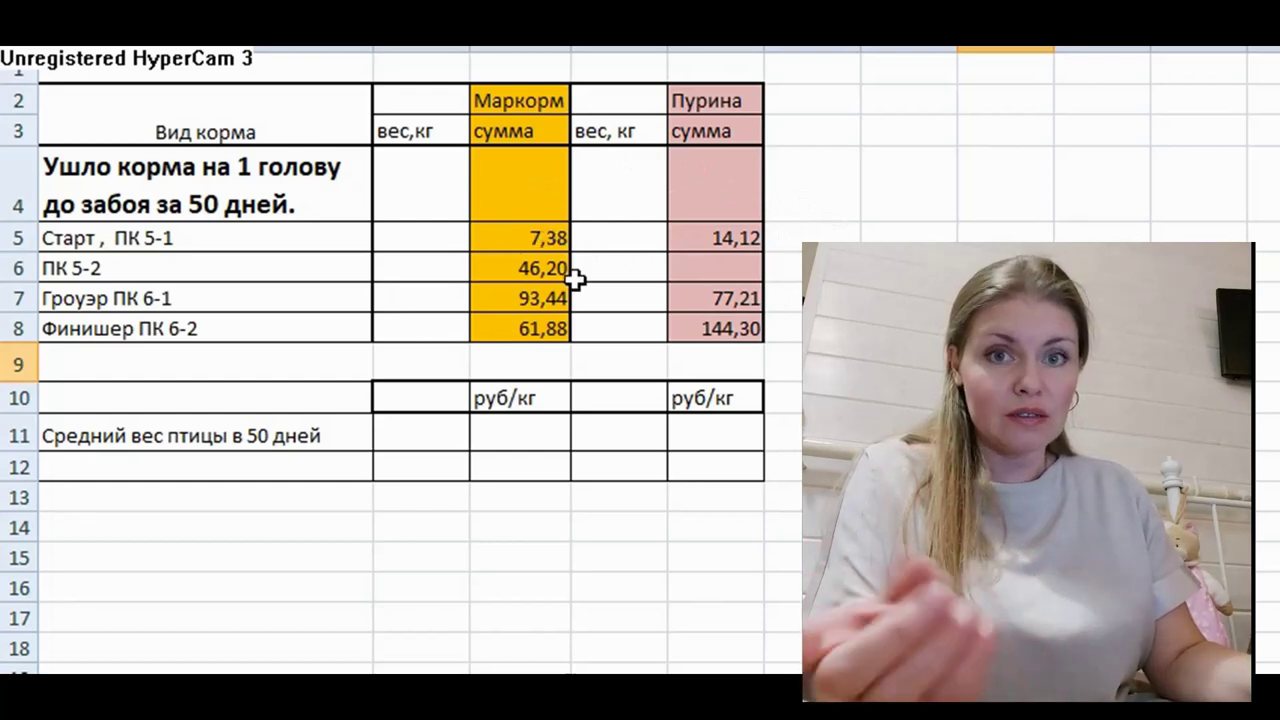
Enter 0,205 as the Маркорм feed weight for Старт, ПК 5-1 in cell B5 of the Итого sheet.
left_click(422, 232)
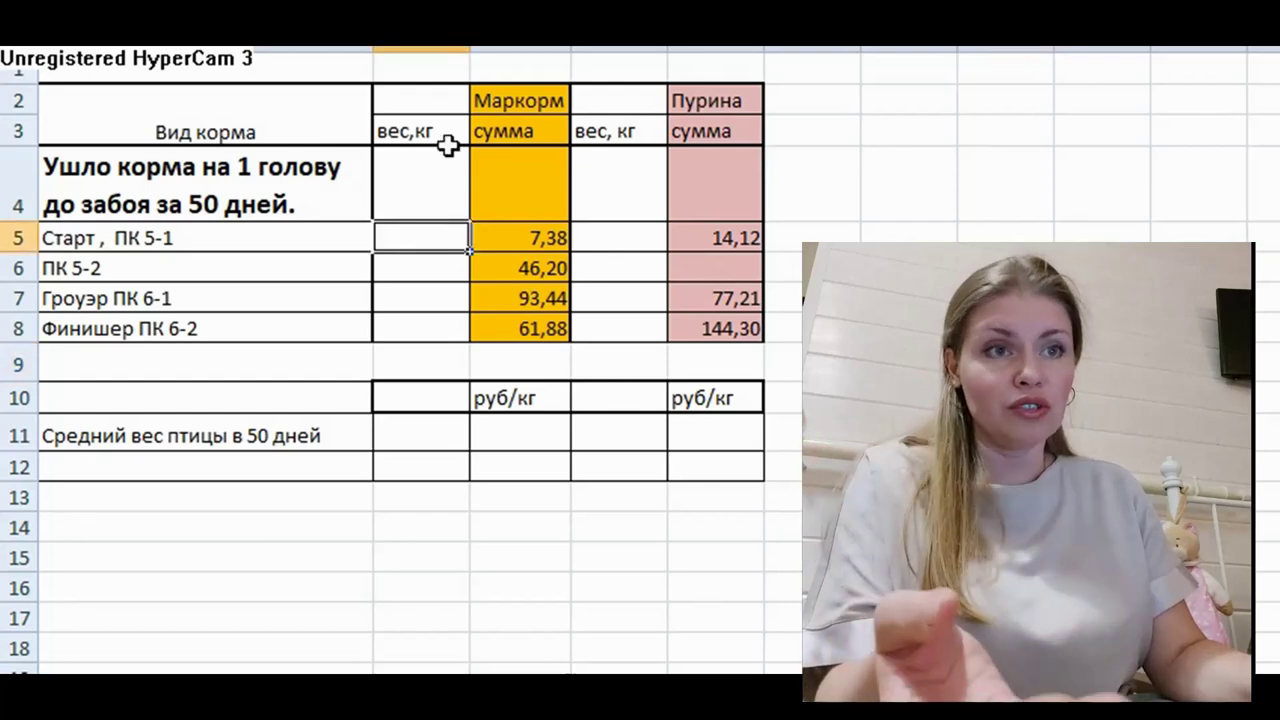
type("0,205")
key("ctrl+Return")
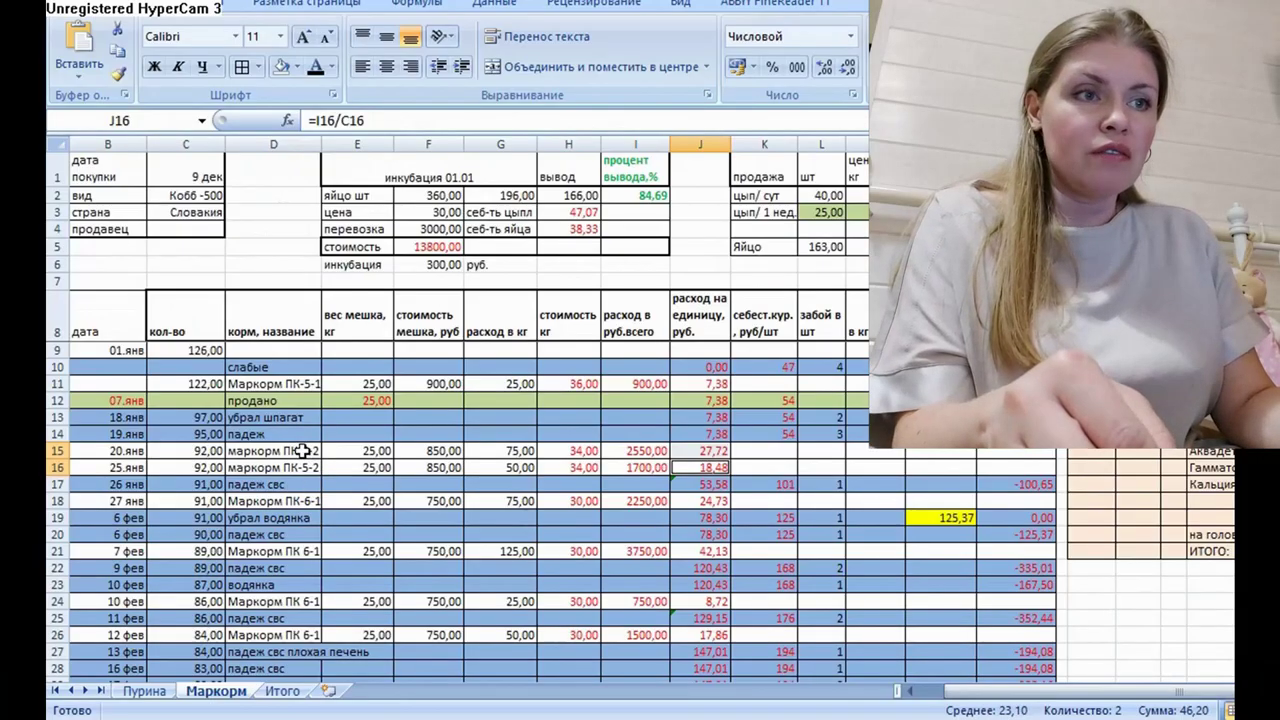
Check the combined per-unit cost of the two ПК-5-2 feed entries, cells J15:J16 on the Маркорм sheet.
left_click(302, 451)
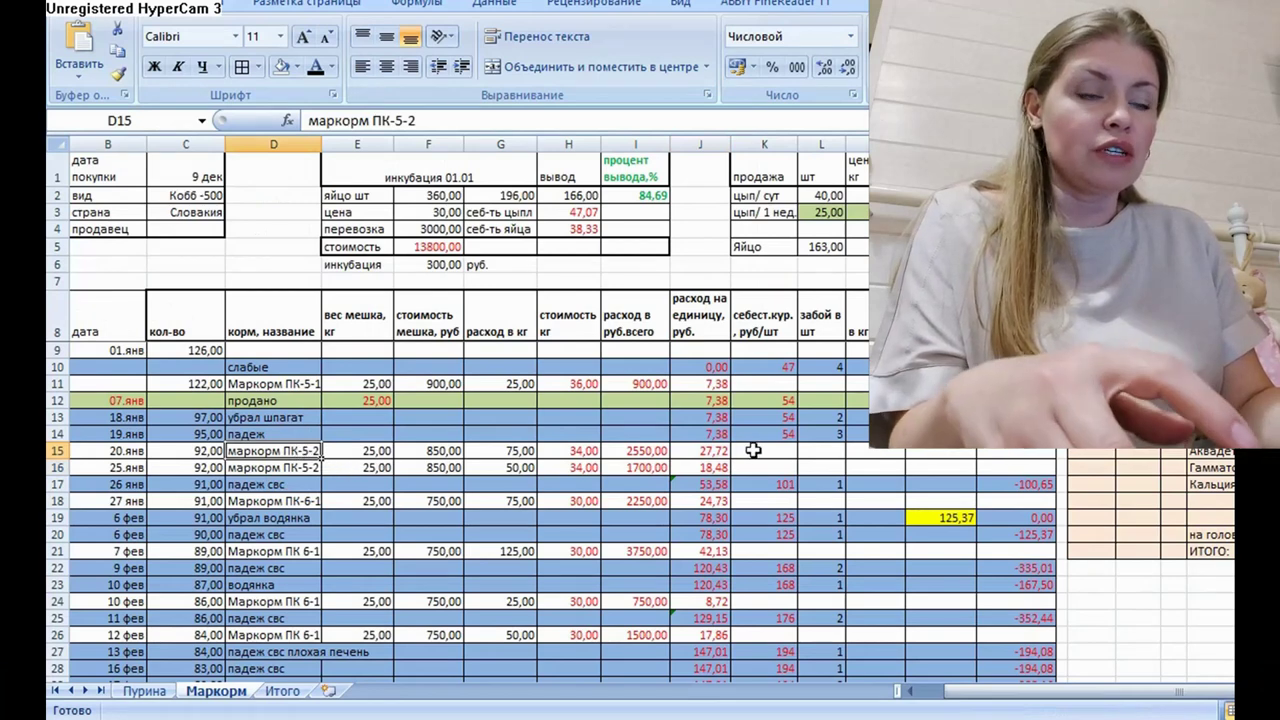
left_click(714, 451)
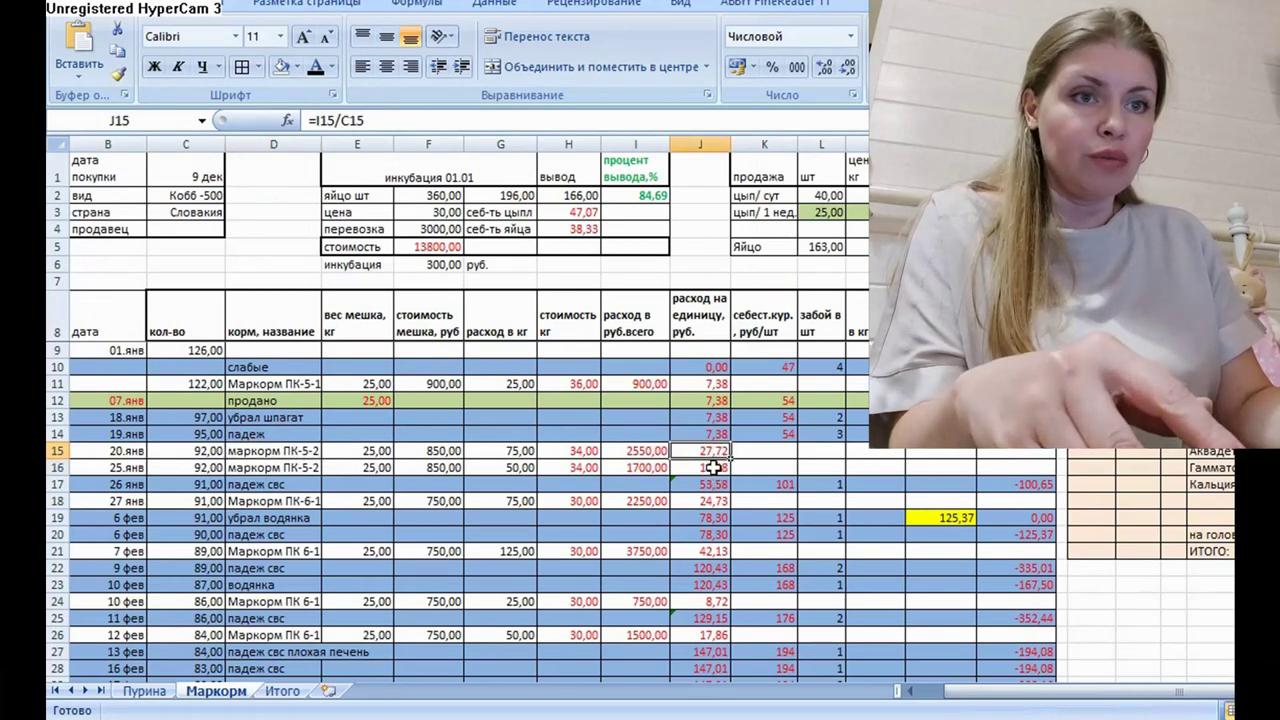
left_click_drag(714, 467, 712, 452)
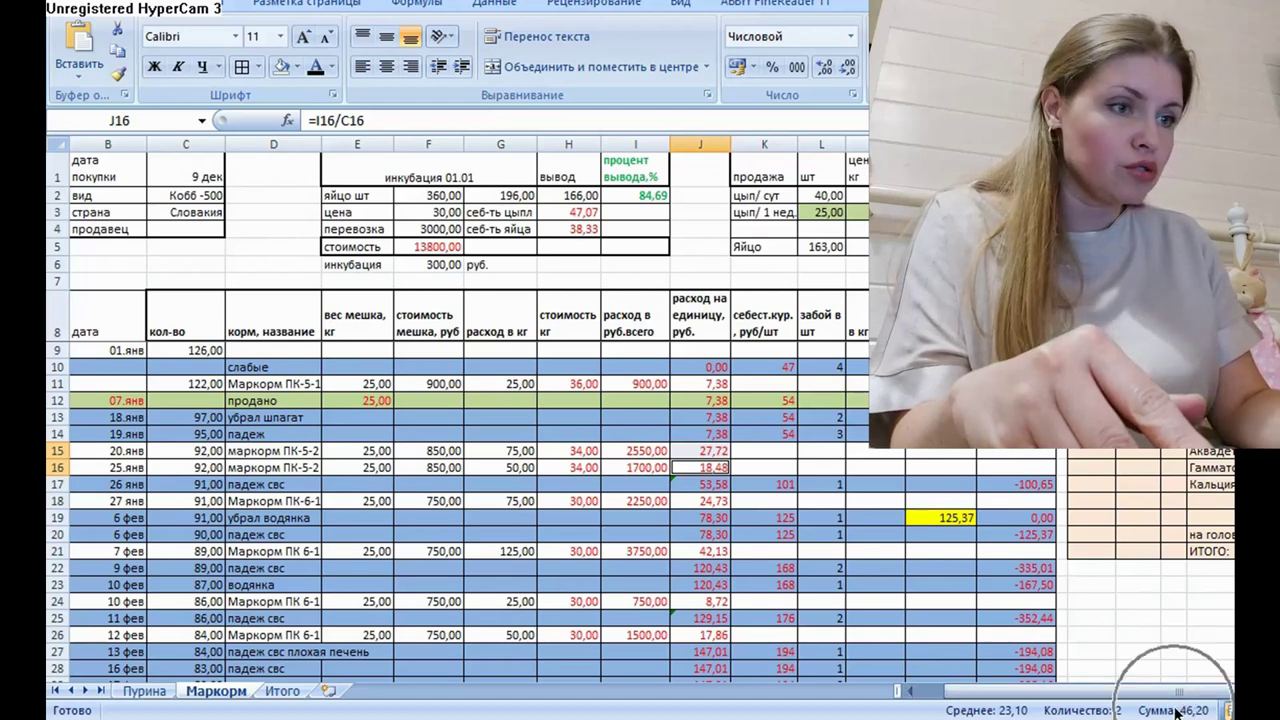
Make the hidden ПК 5-2 weight in cell B6 of the Итого sheet readable with the dark font colour.
left_click(283, 691)
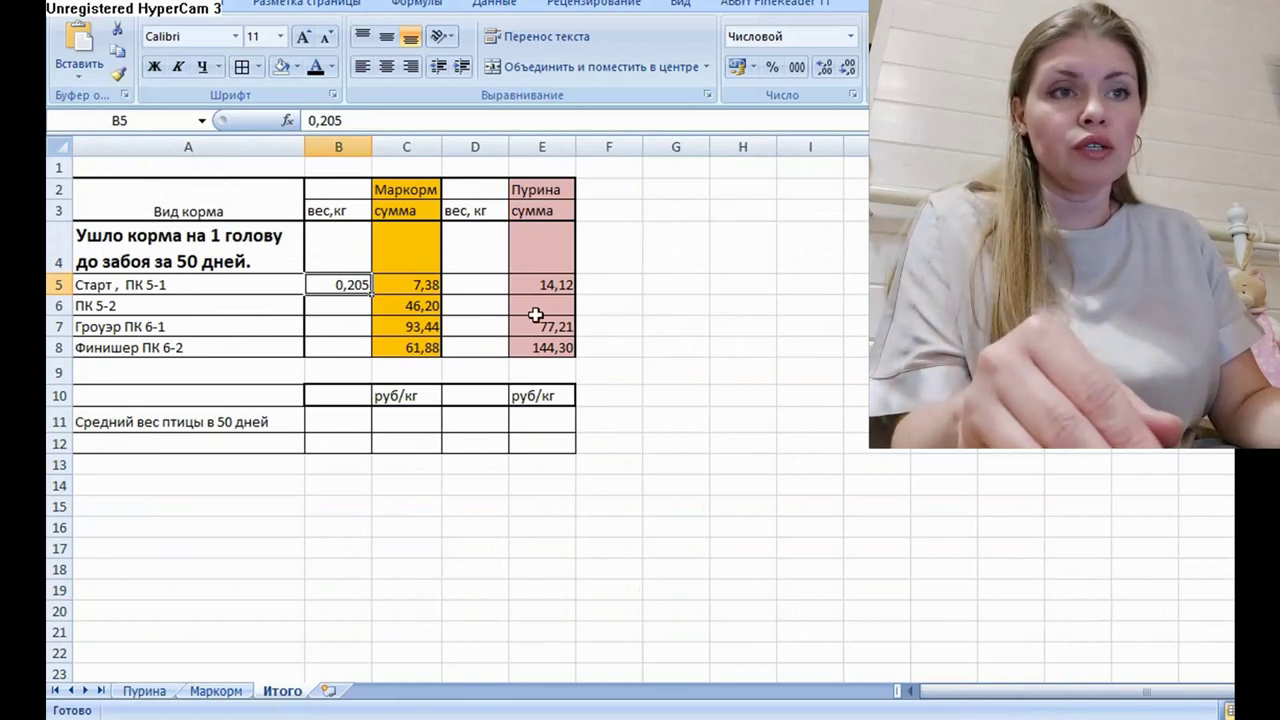
left_click(357, 307)
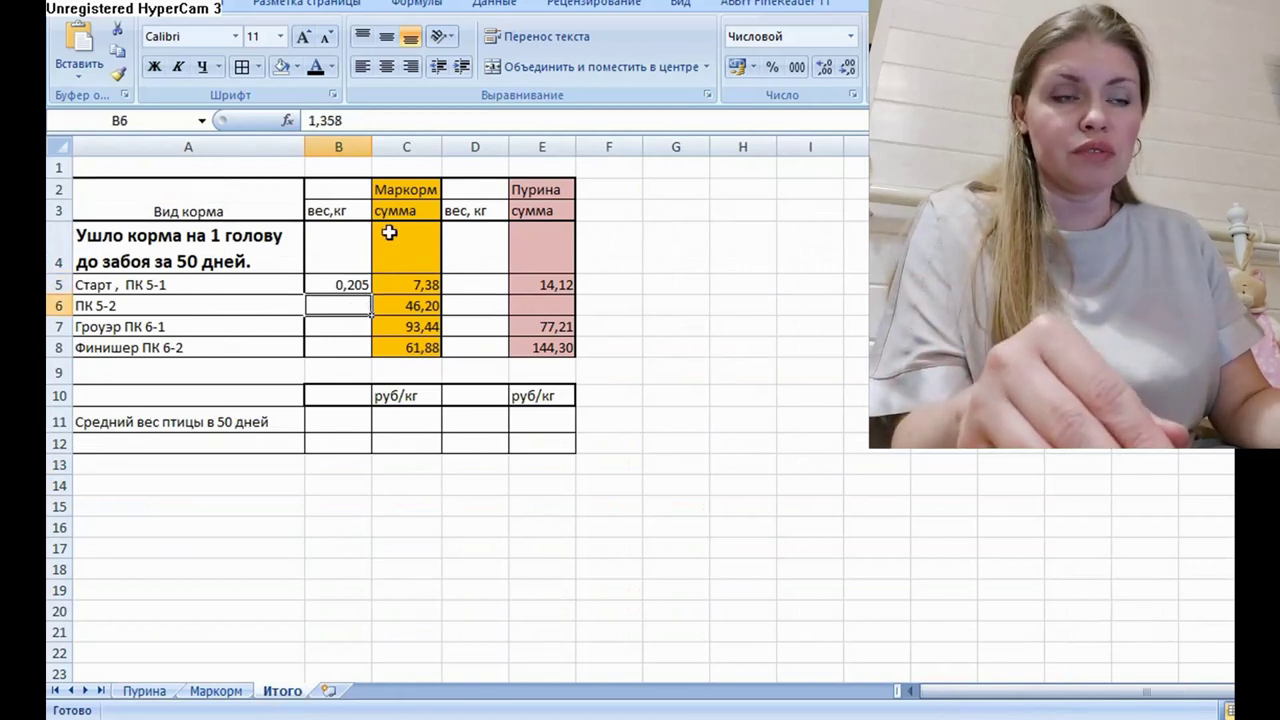
left_click(315, 66)
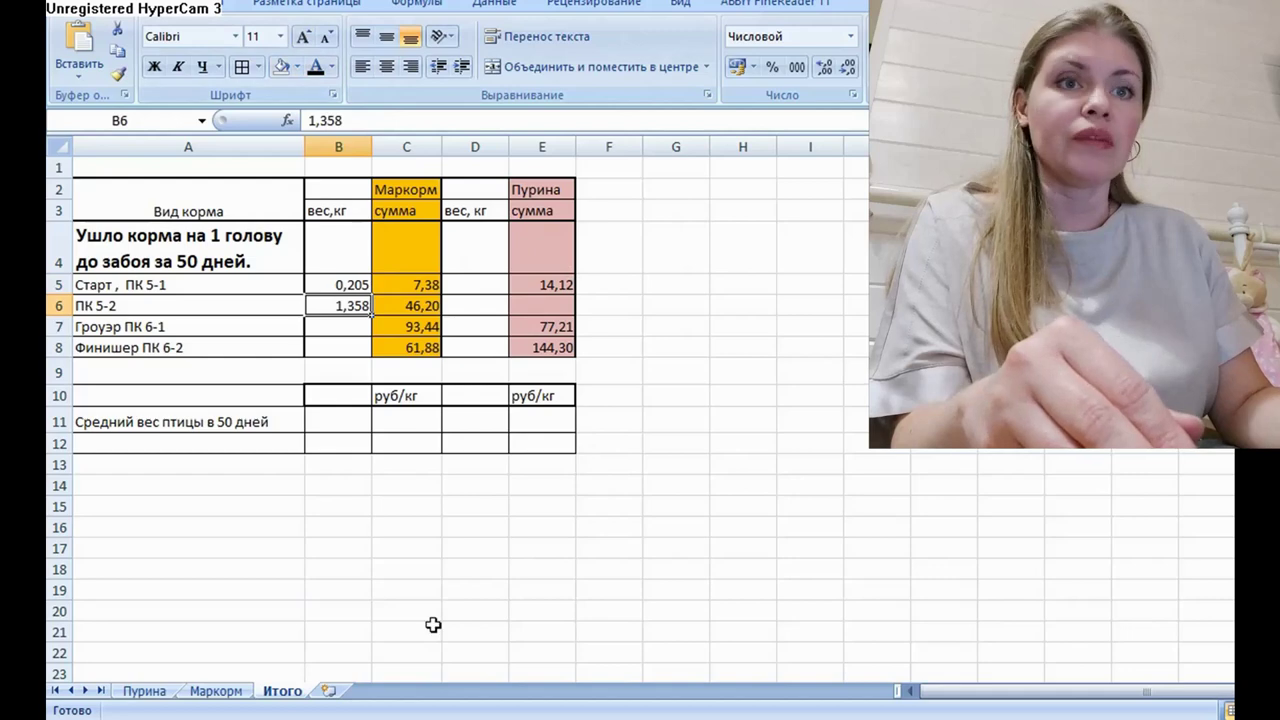
Check the combined per-unit cost of the four ПК 6-1 entries on the Маркорм sheet: J18, J21, J24 and J26.
left_click(235, 691)
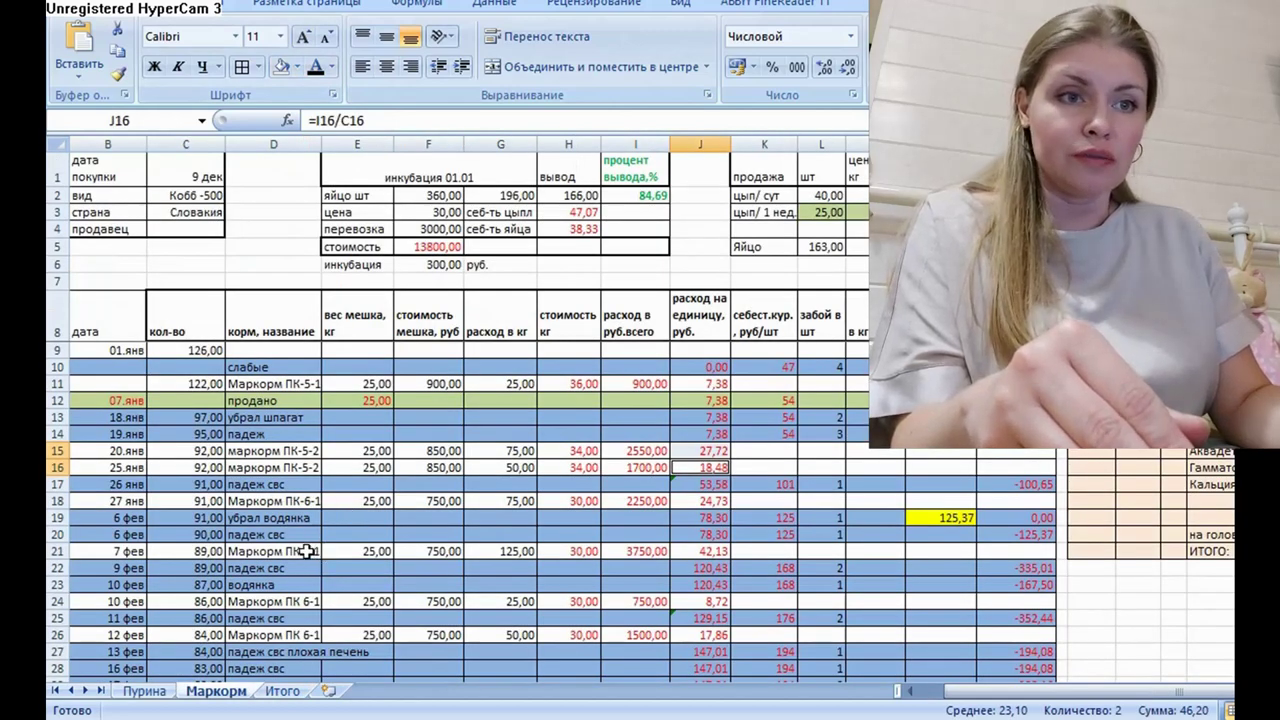
left_click(310, 552)
left_click(300, 503)
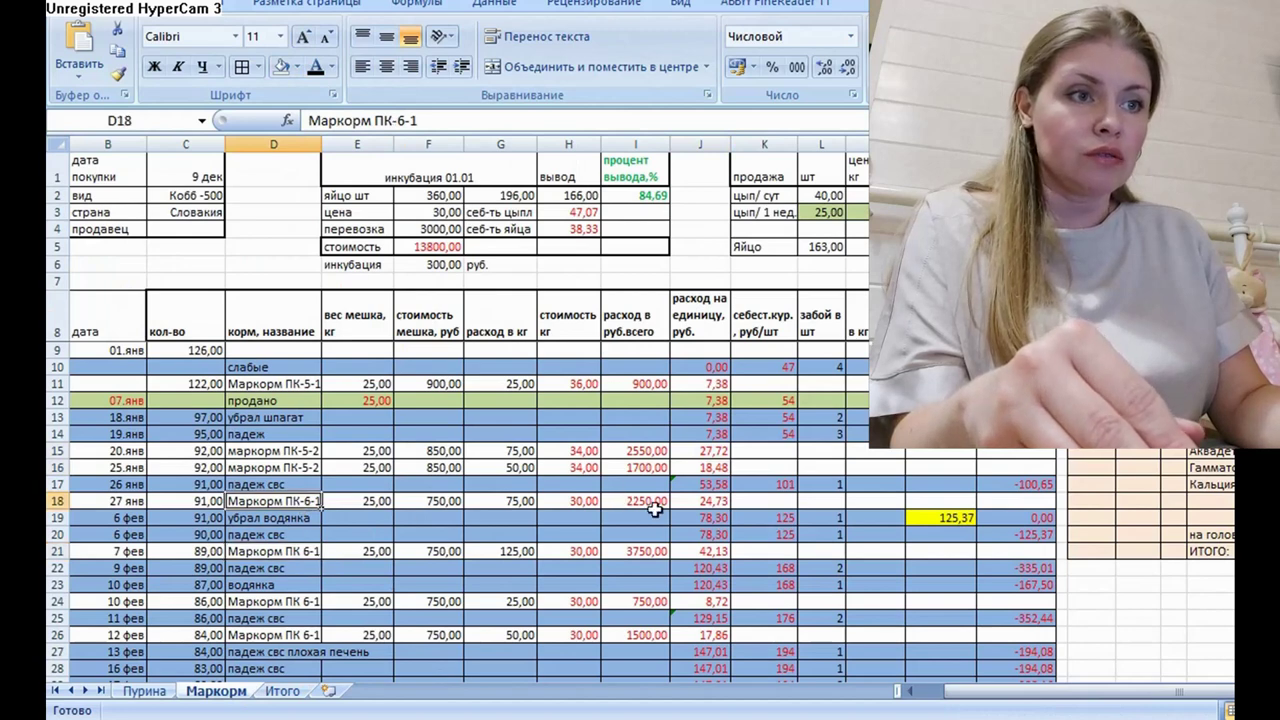
left_click(720, 501)
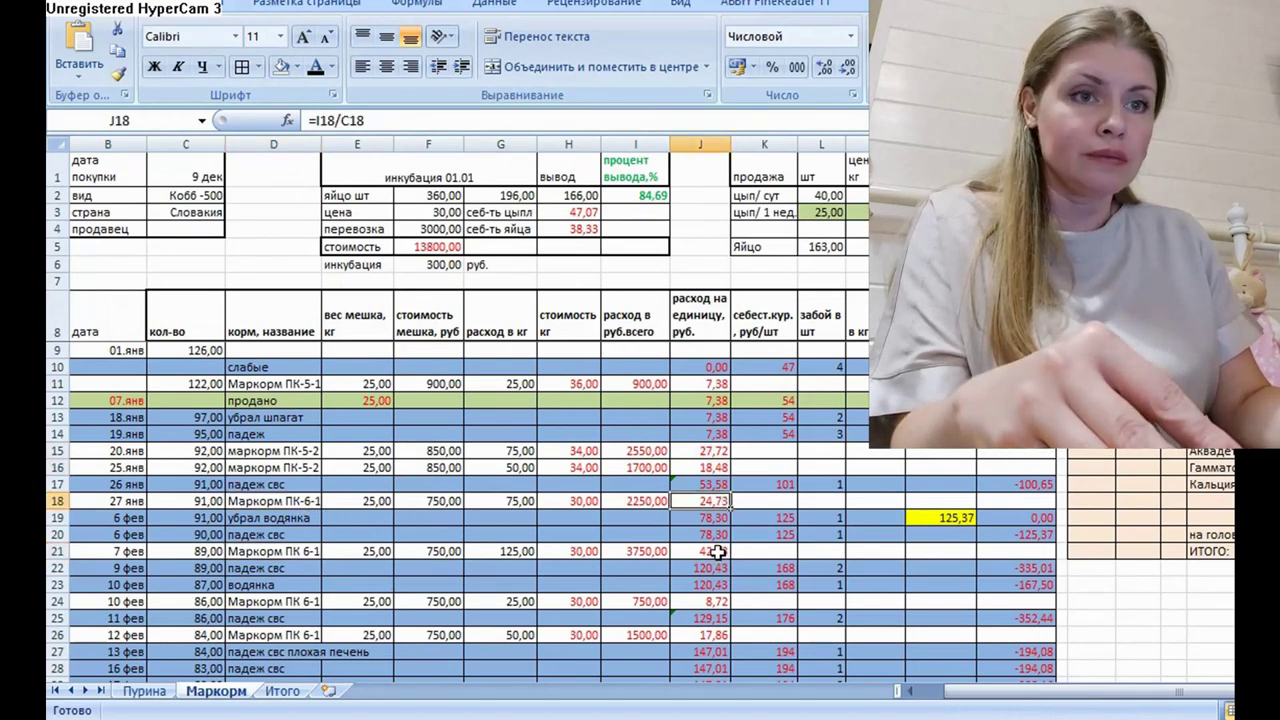
left_click(718, 552, "ctrl")
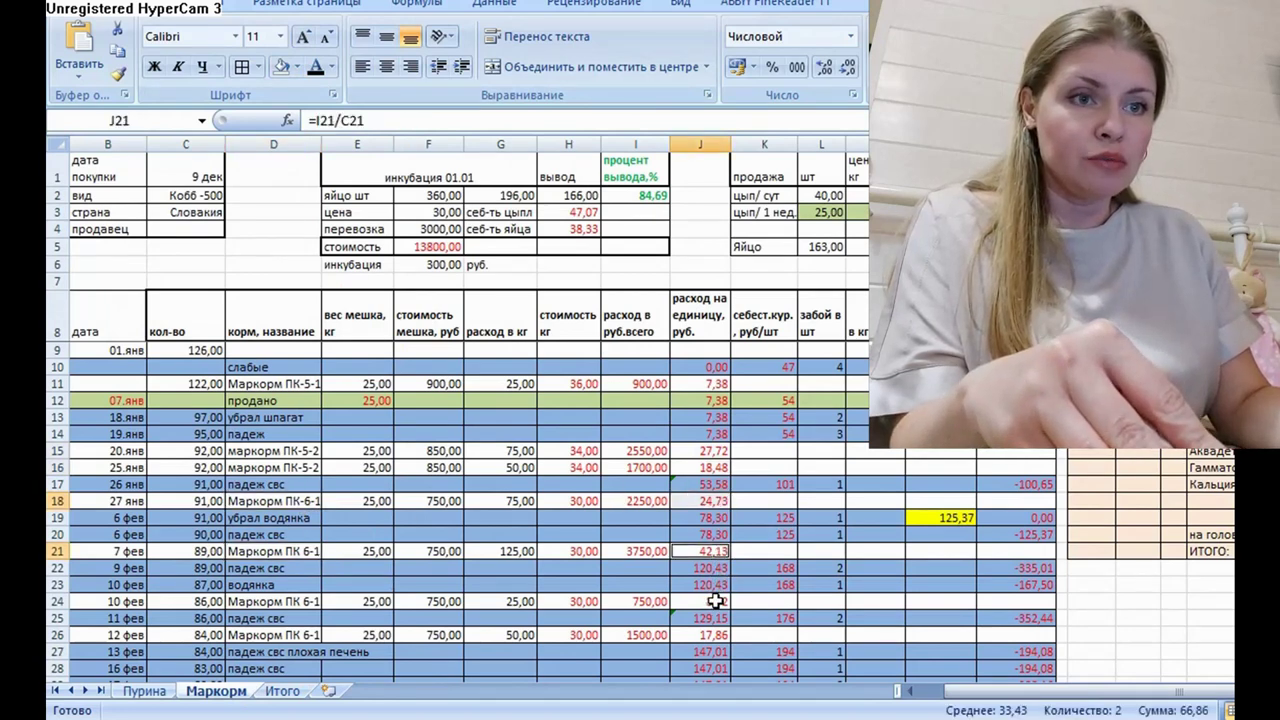
left_click(716, 600, "ctrl")
left_click(706, 634, "ctrl")
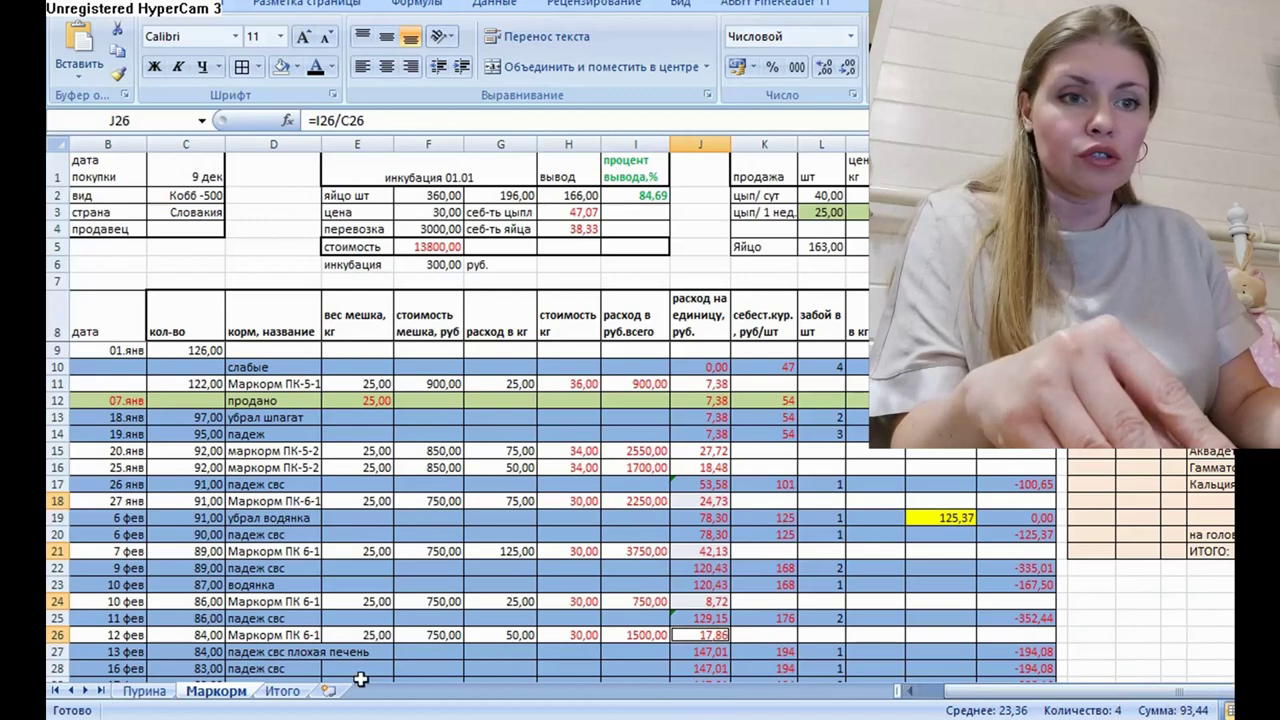
Make the hidden Гроуэр ПК 6-1 weight in cell B7 of the Итого sheet readable with the dark font colour.
left_click(282, 690)
left_click(421, 328)
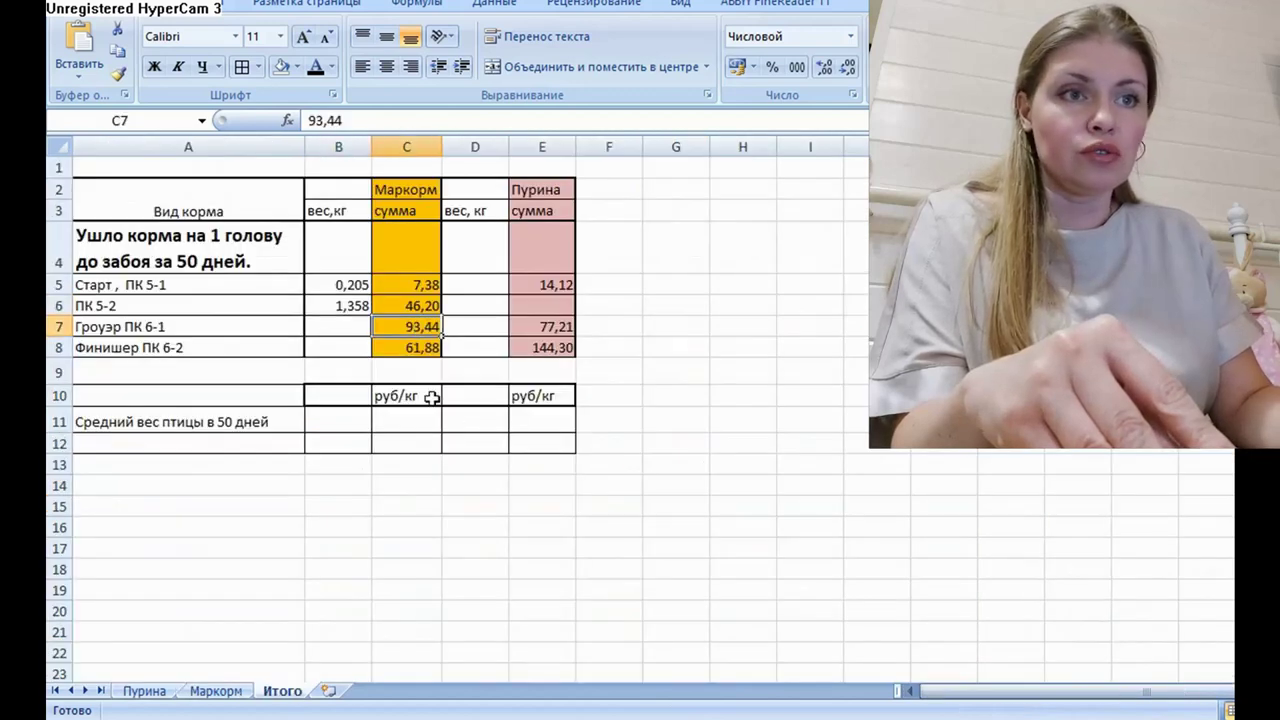
left_click(340, 330)
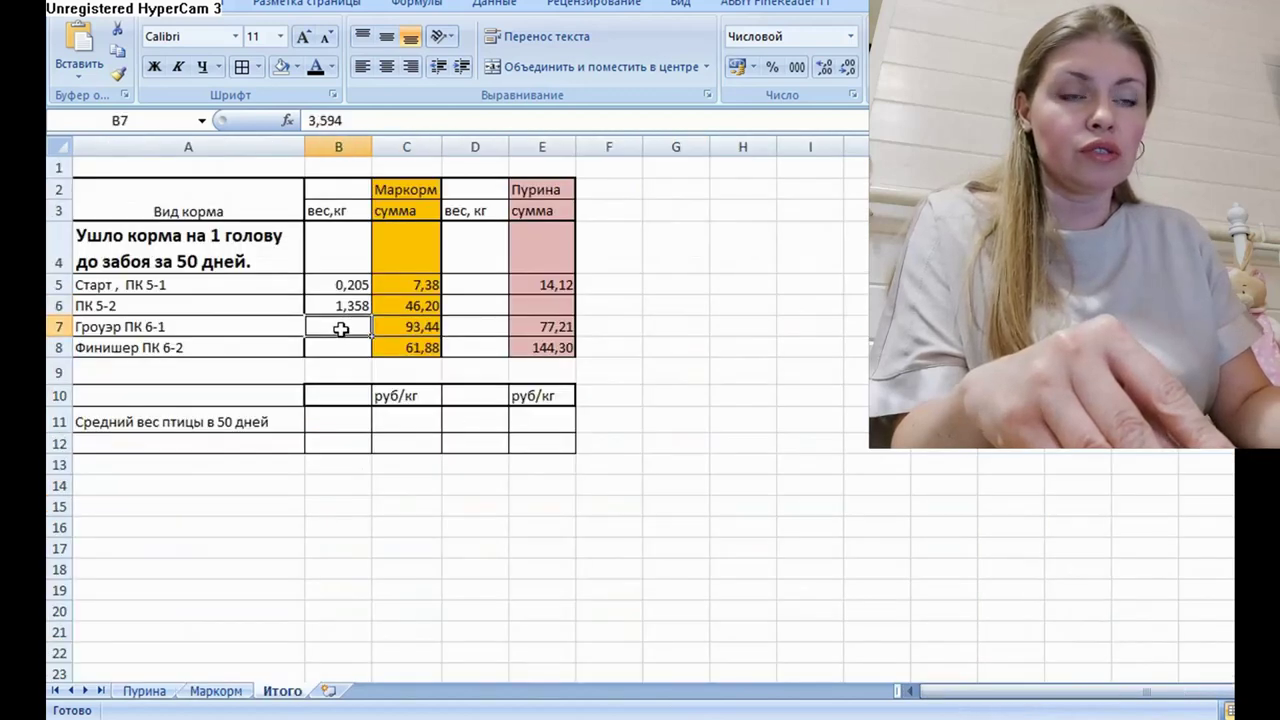
left_click(316, 66)
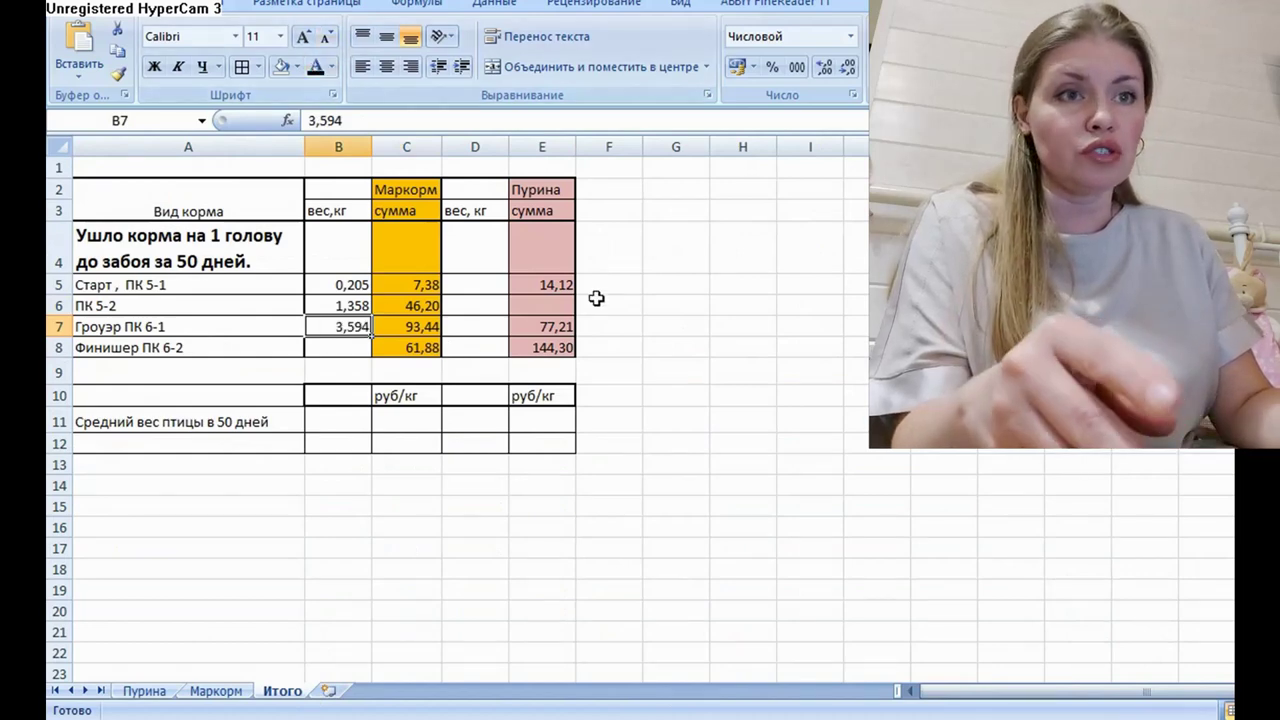
Check the combined per-unit cost of the two ПК 6-2 finisher entries on the Маркорм sheet, J32 and J35.
left_click(339, 349)
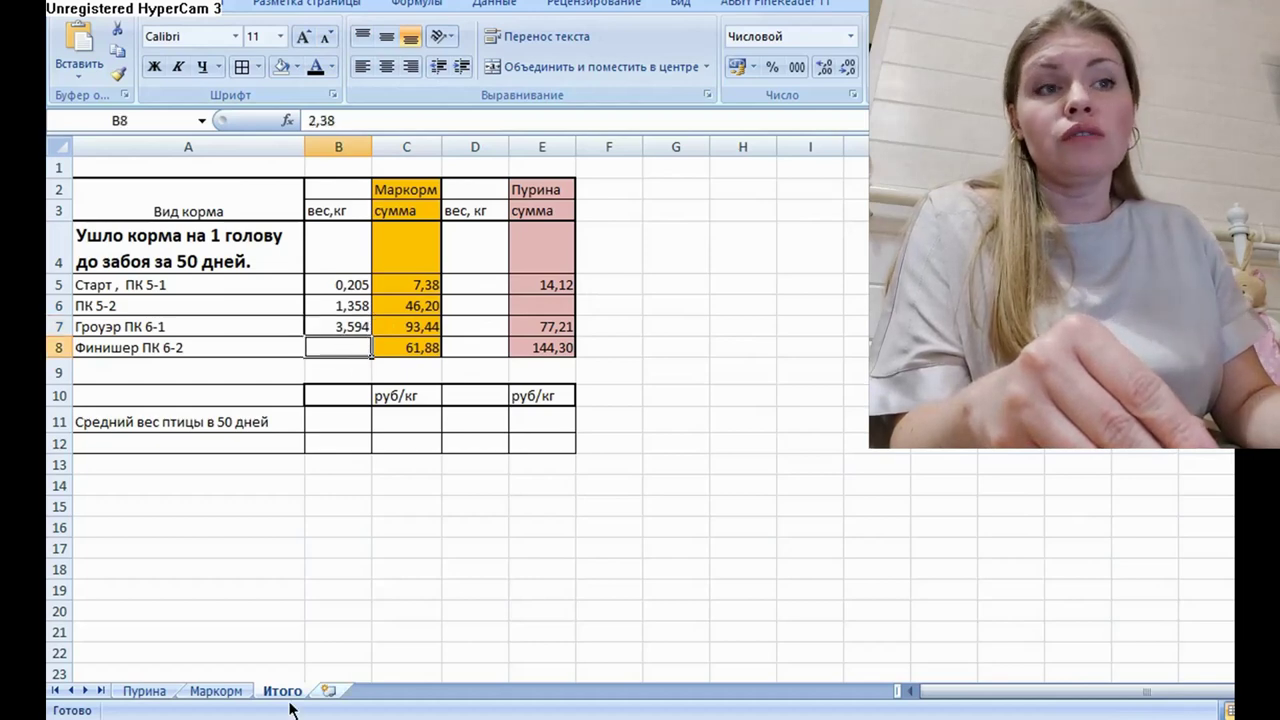
left_click(225, 691)
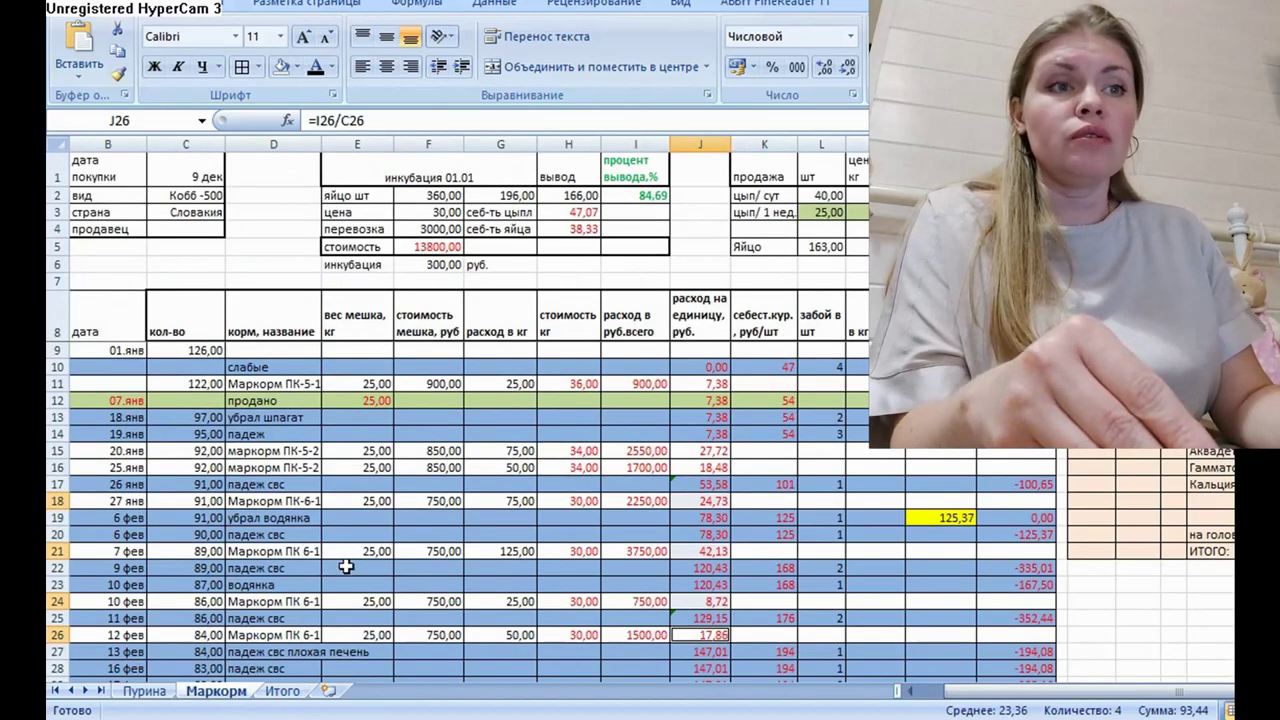
scroll(560, 510, "down", 3)
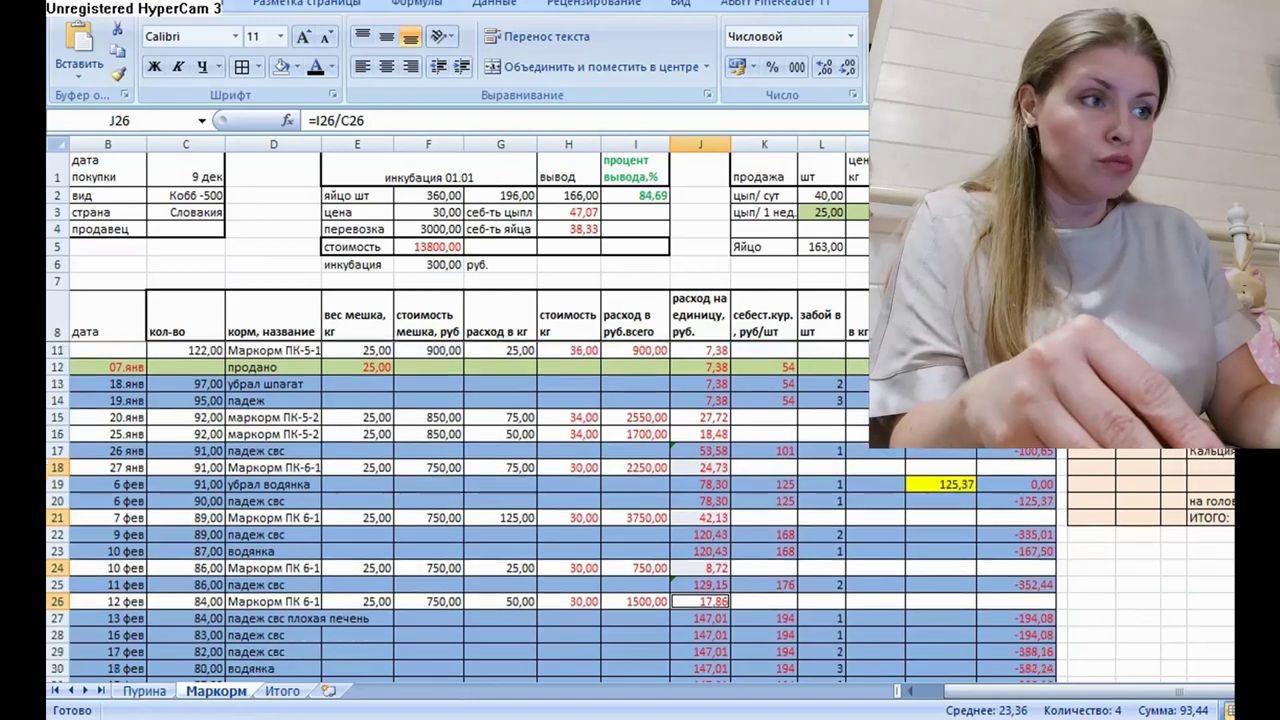
scroll(560, 510, "down", 3)
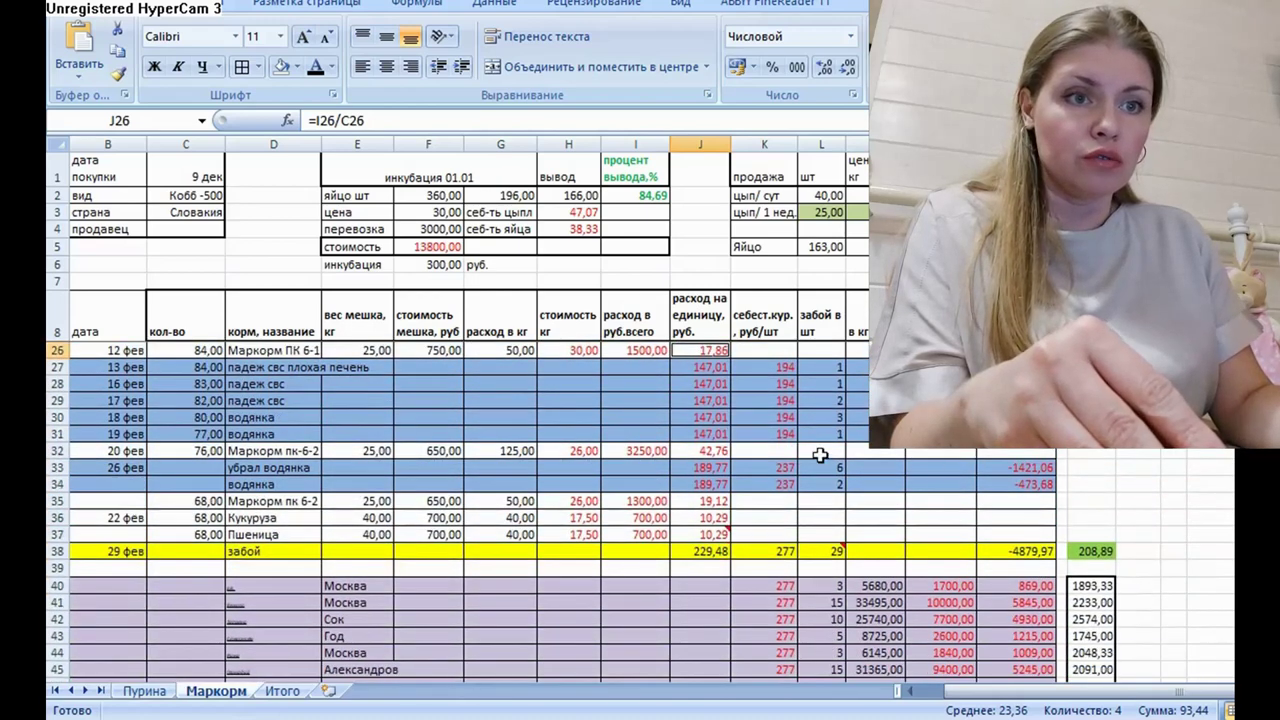
left_click(716, 451)
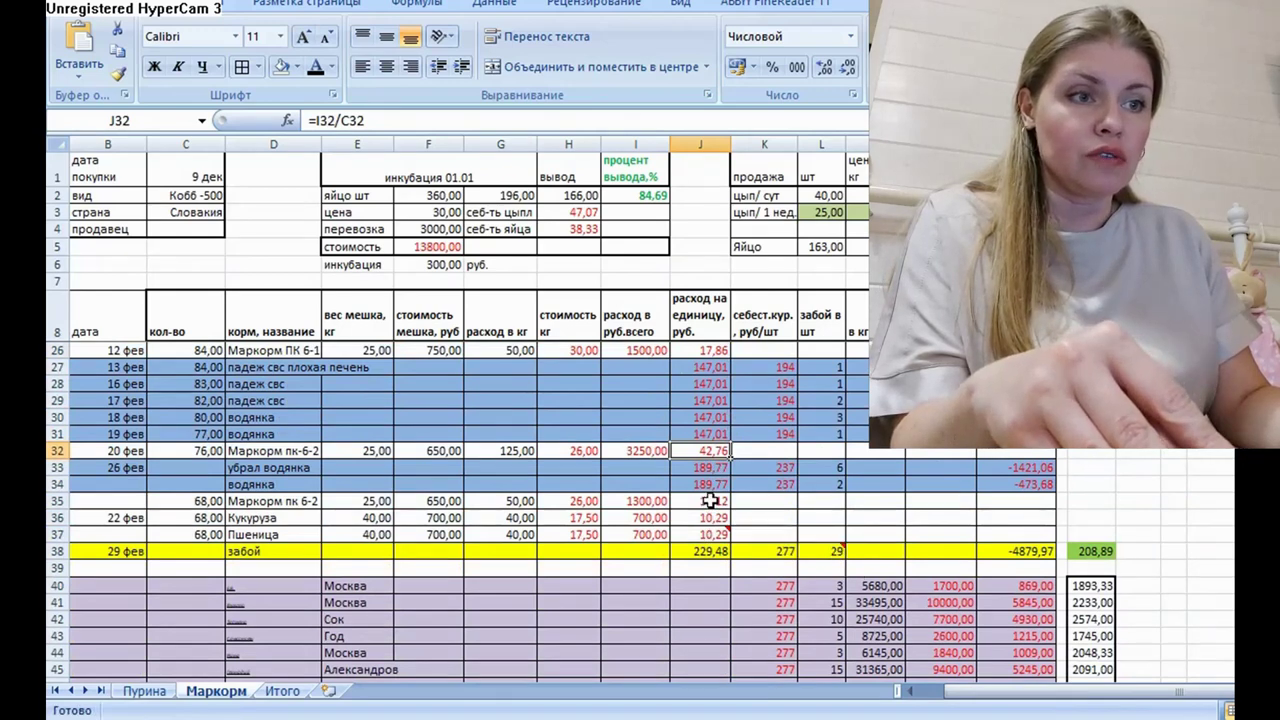
left_click(709, 500, "ctrl")
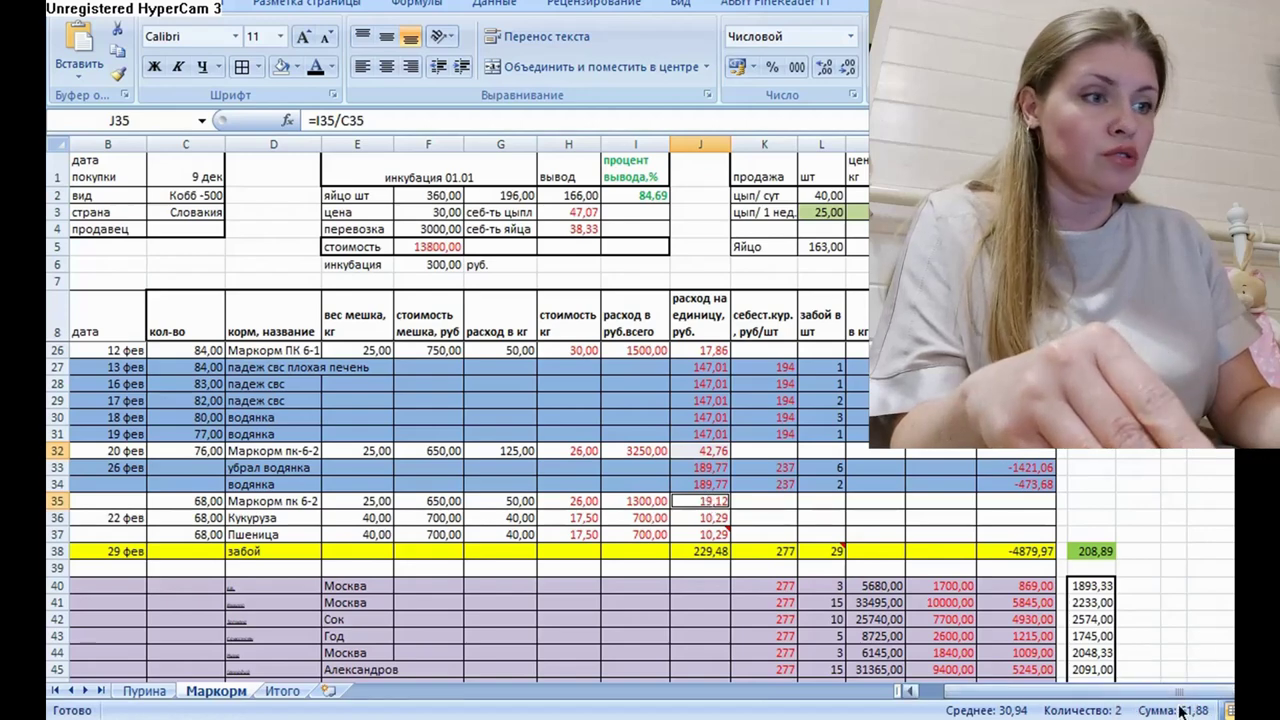
On the Итого sheet, make the hidden finisher weight in B8 and the bold Маркорм totals in B9:C9 readable in dark text.
left_click(290, 691)
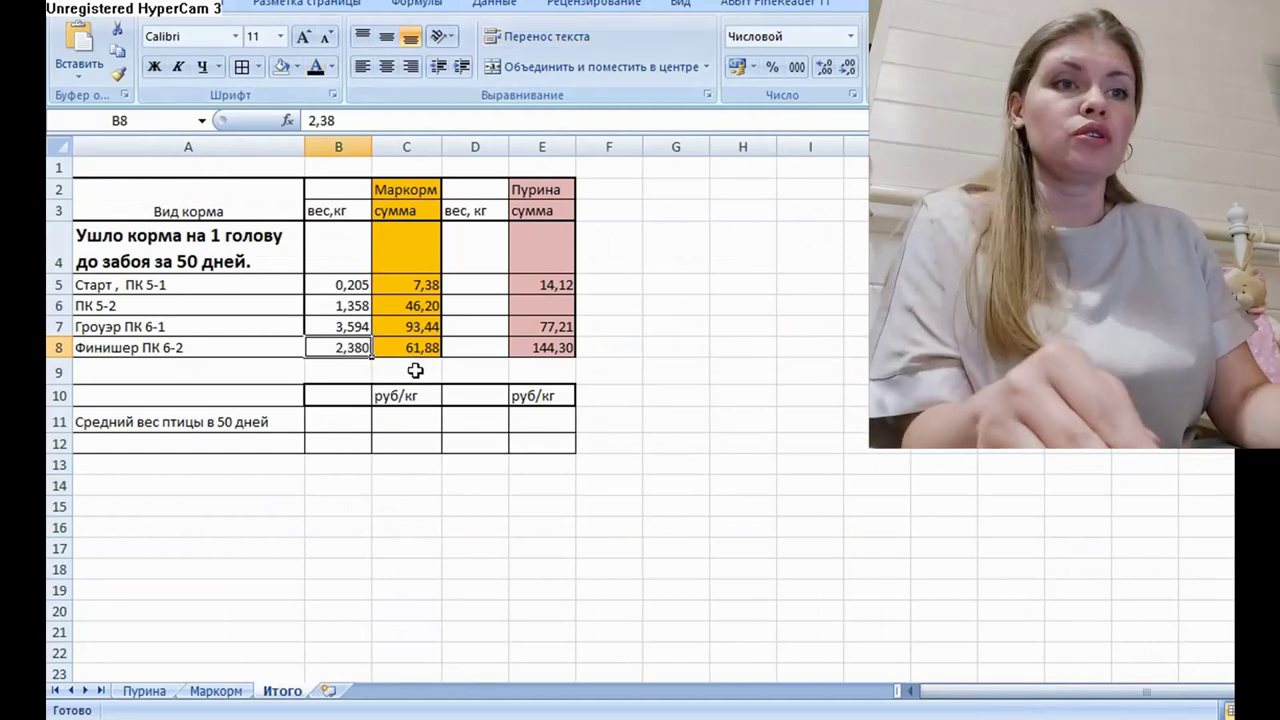
left_click_drag(352, 371, 385, 370)
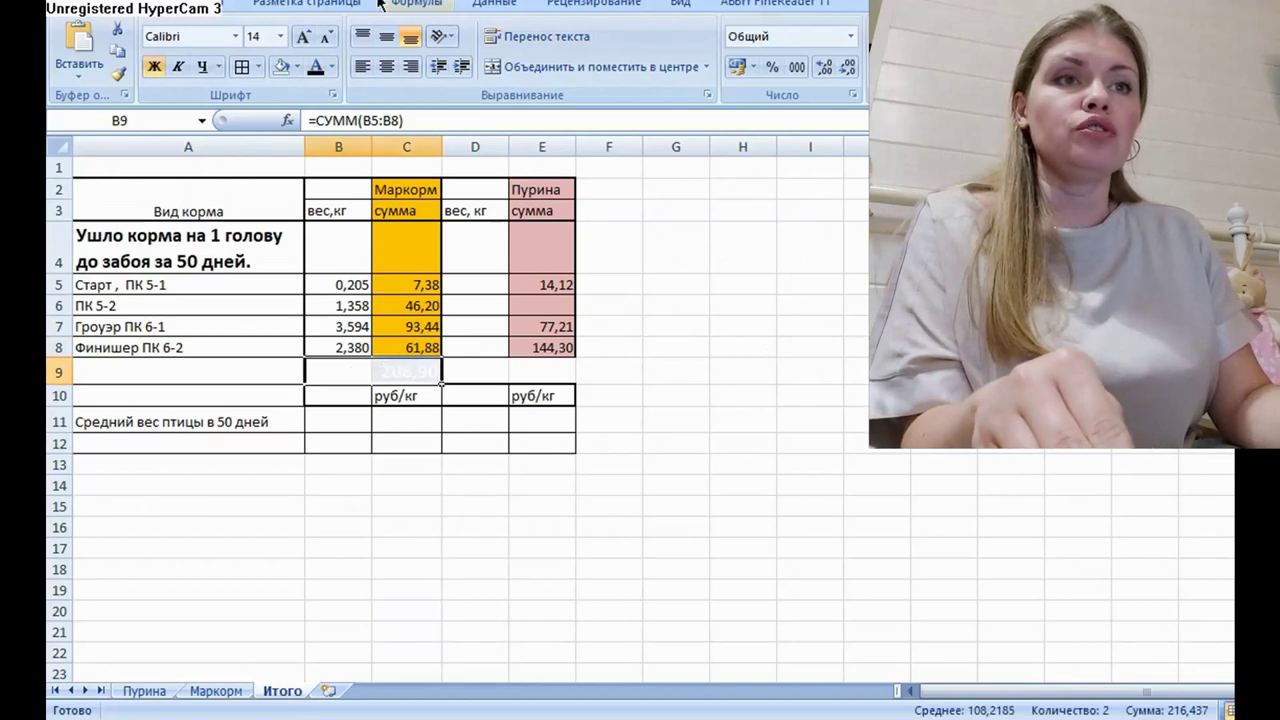
left_click(302, 36)
left_click(302, 36)
key("ctrl+b")
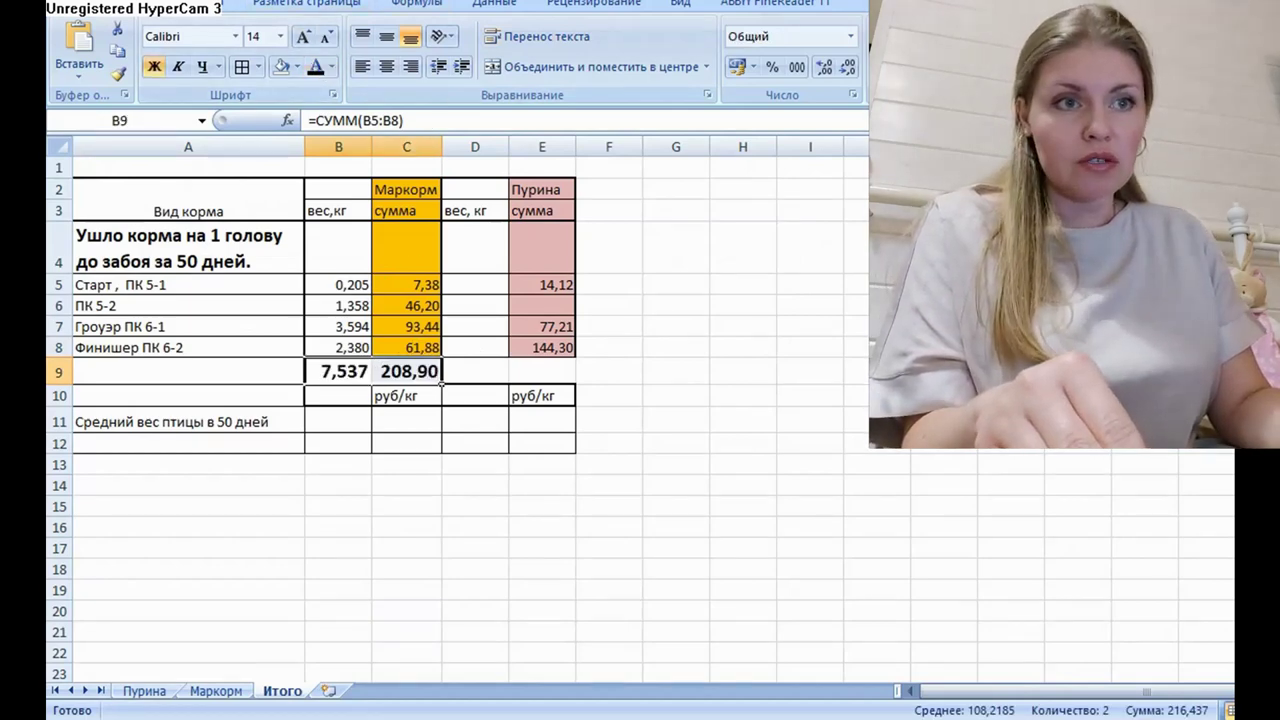
Fill the Маркорм totals in cells B9:C9 with the standard orange colour.
left_click(297, 67)
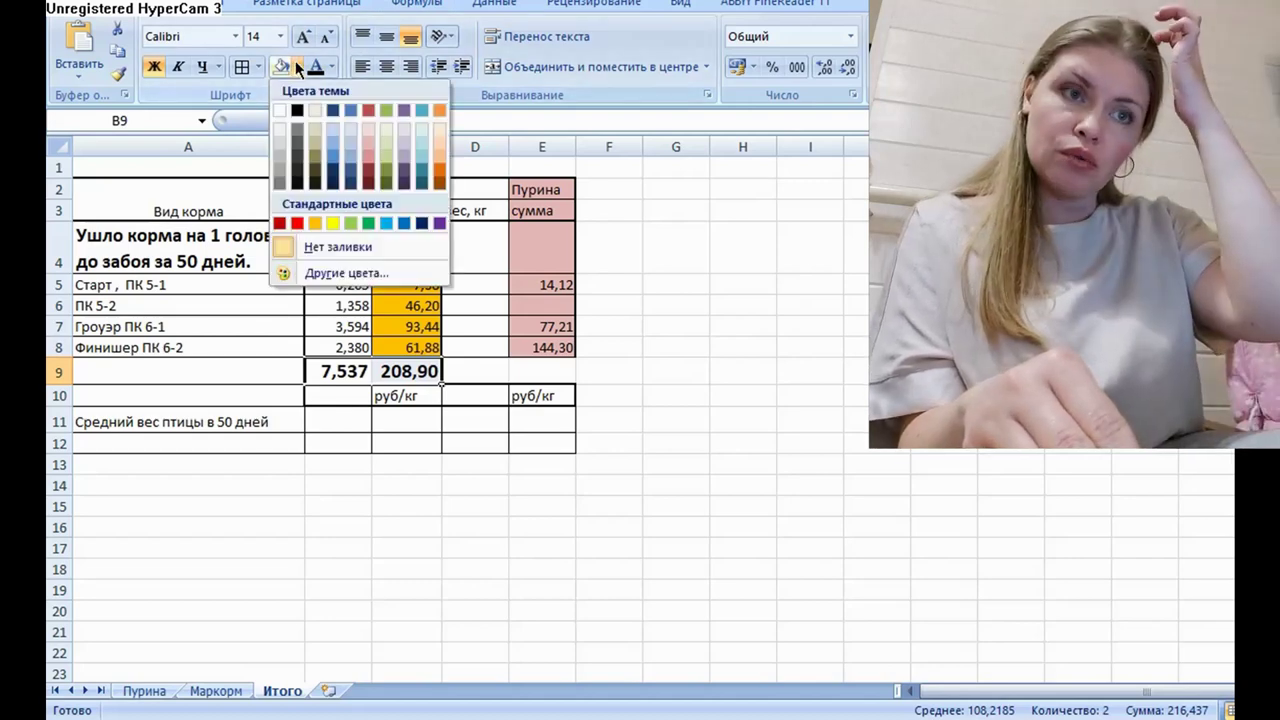
left_click(320, 220)
left_click(748, 370)
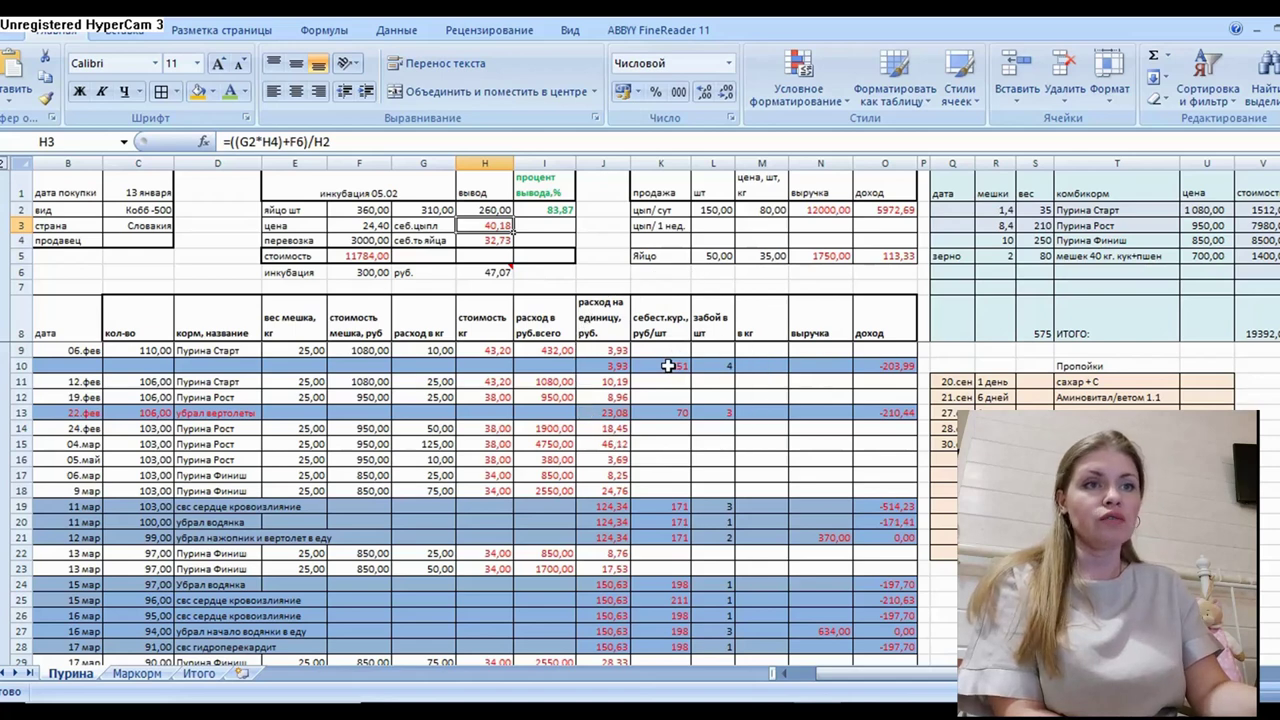
On the Пурина sheet, examine the chick cost in H6, the cost-per-bird formula in K10 and the losses in row 10.
mouse_move(499, 272)
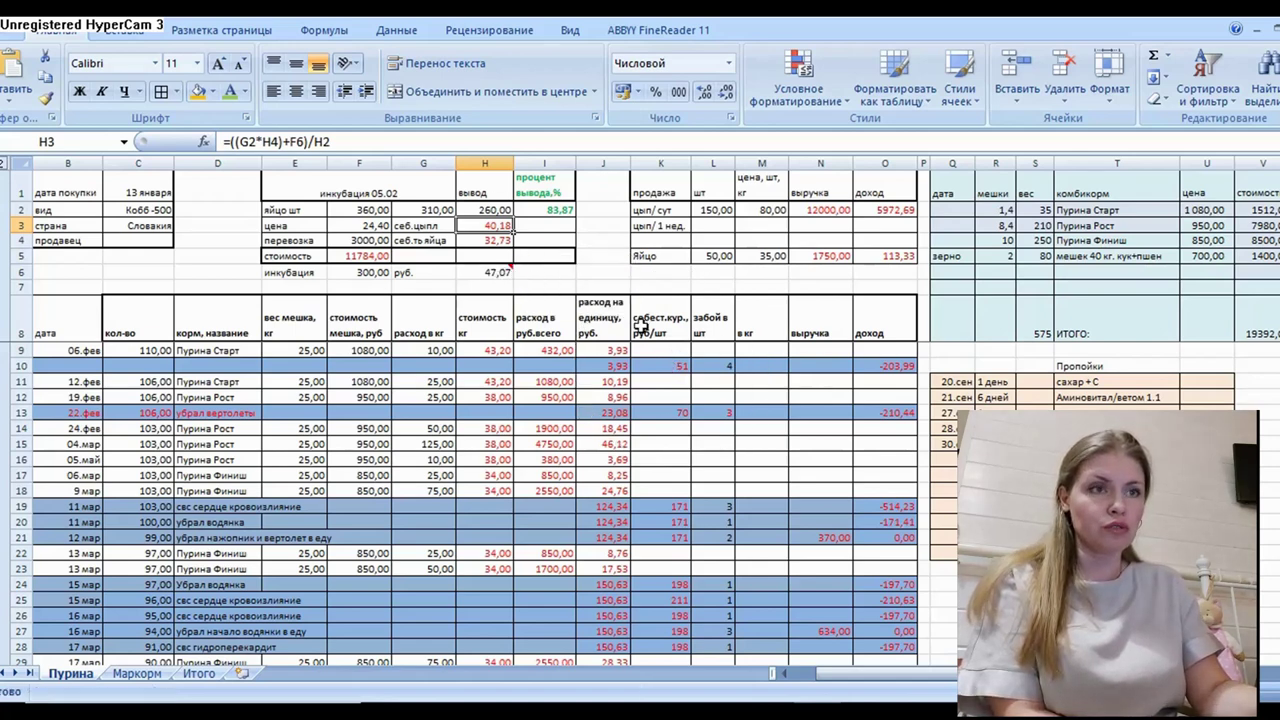
left_click(663, 365)
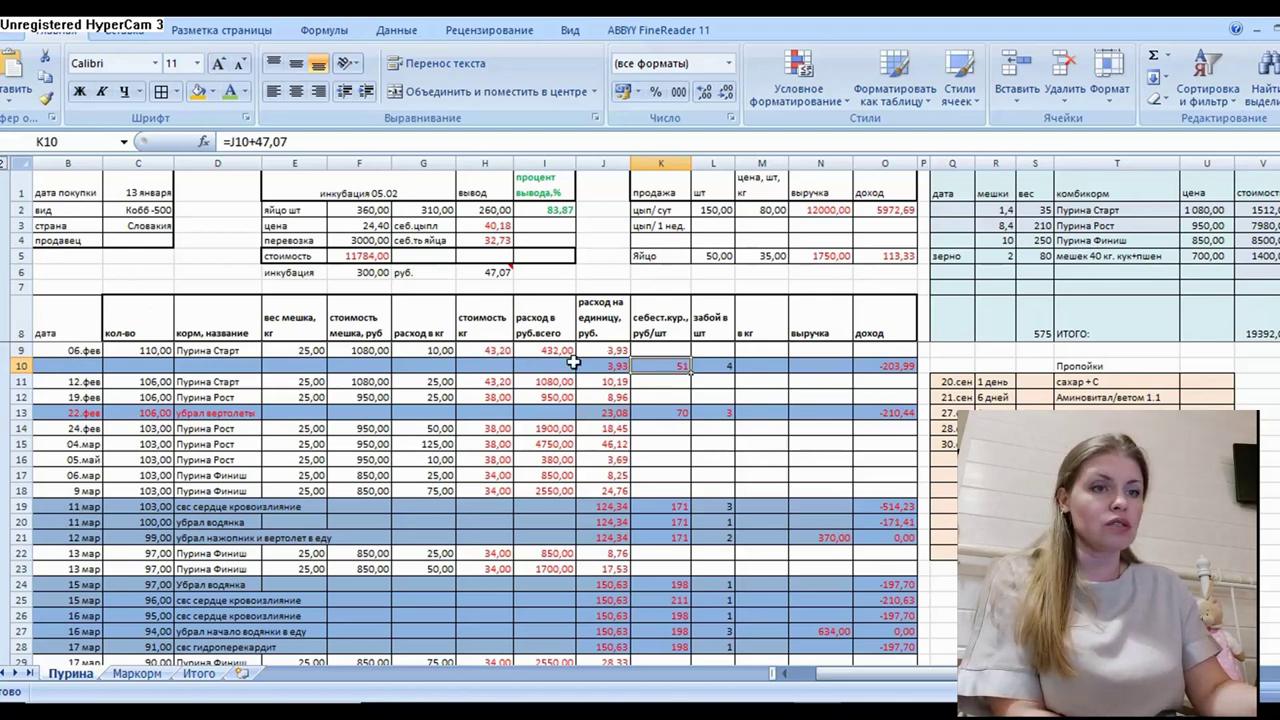
left_click(16, 365)
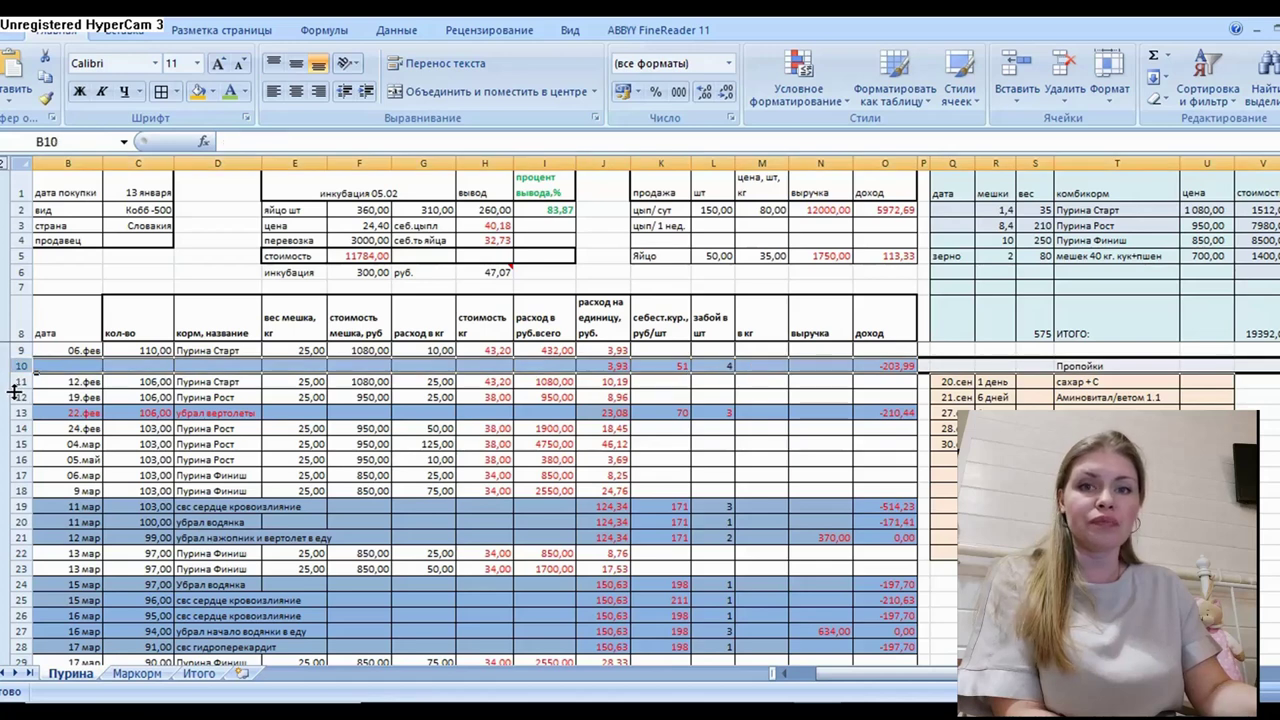
On the Пурина sheet, examine the loss entries in rows 13 to 28, the note on L31 and the cost-per-bird formula in K31.
left_click(18, 412)
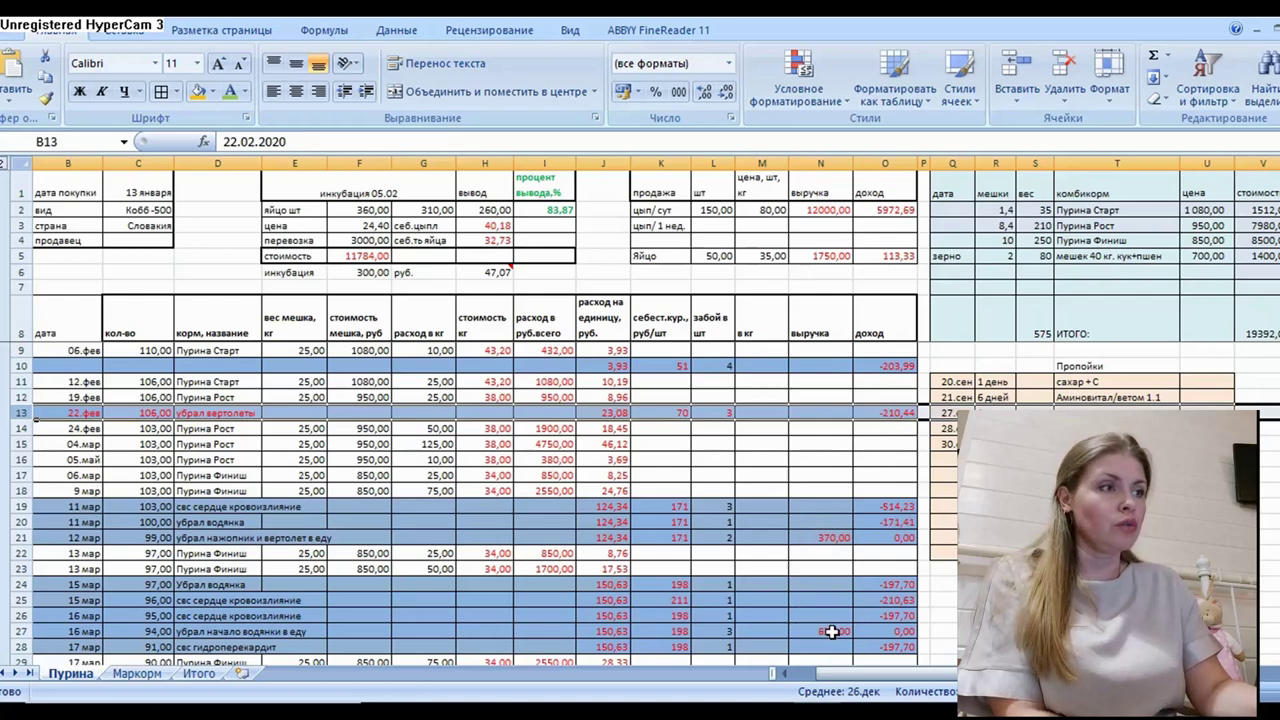
left_click_drag(1278, 300, 1278, 318)
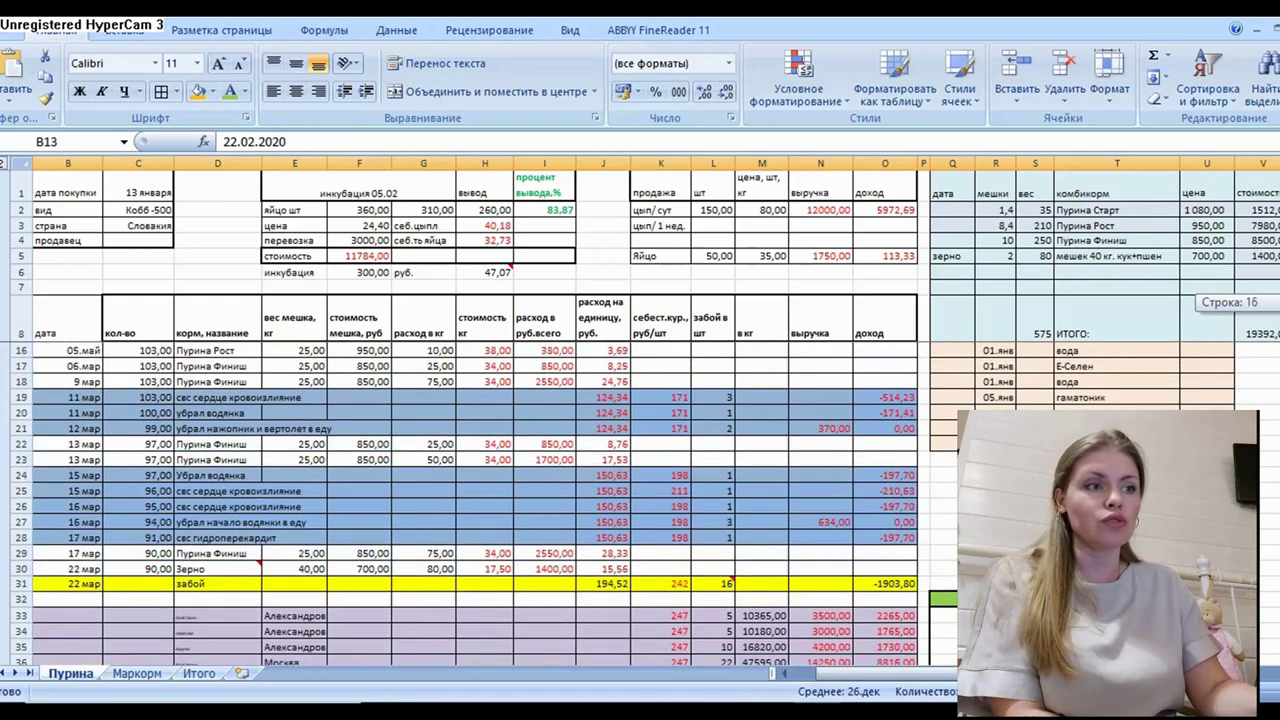
left_click(240, 428)
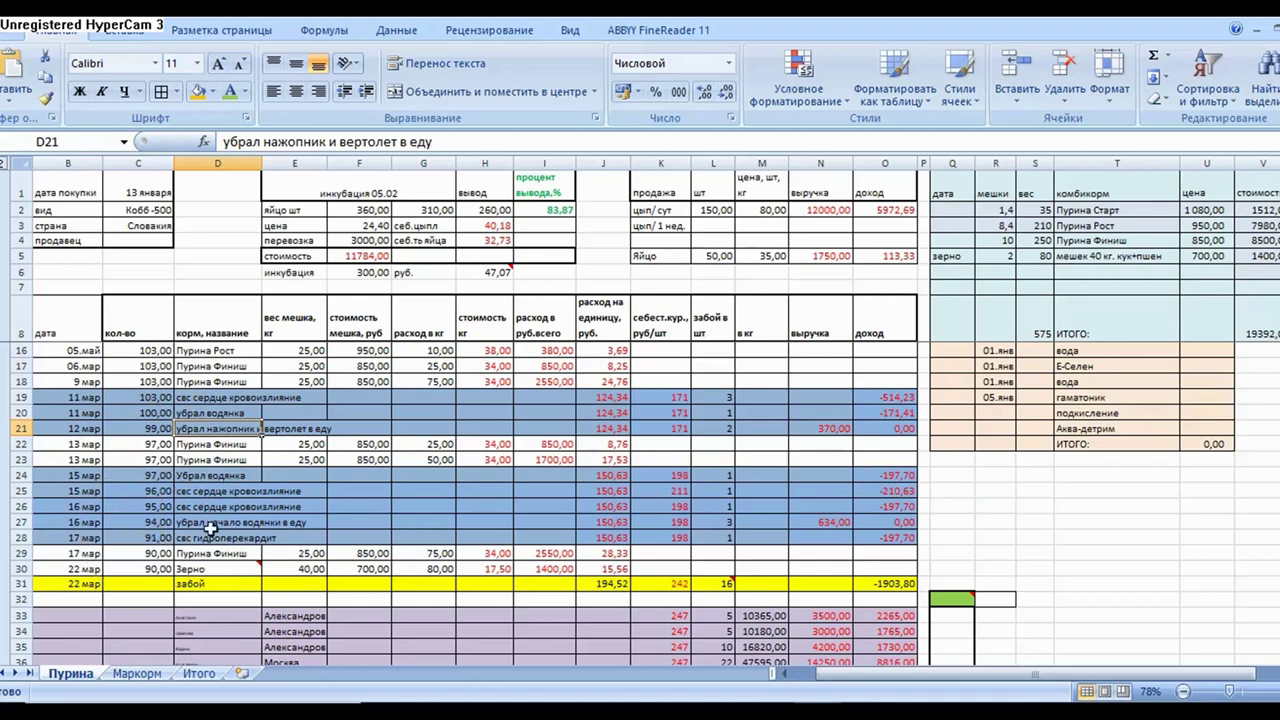
left_click(210, 492)
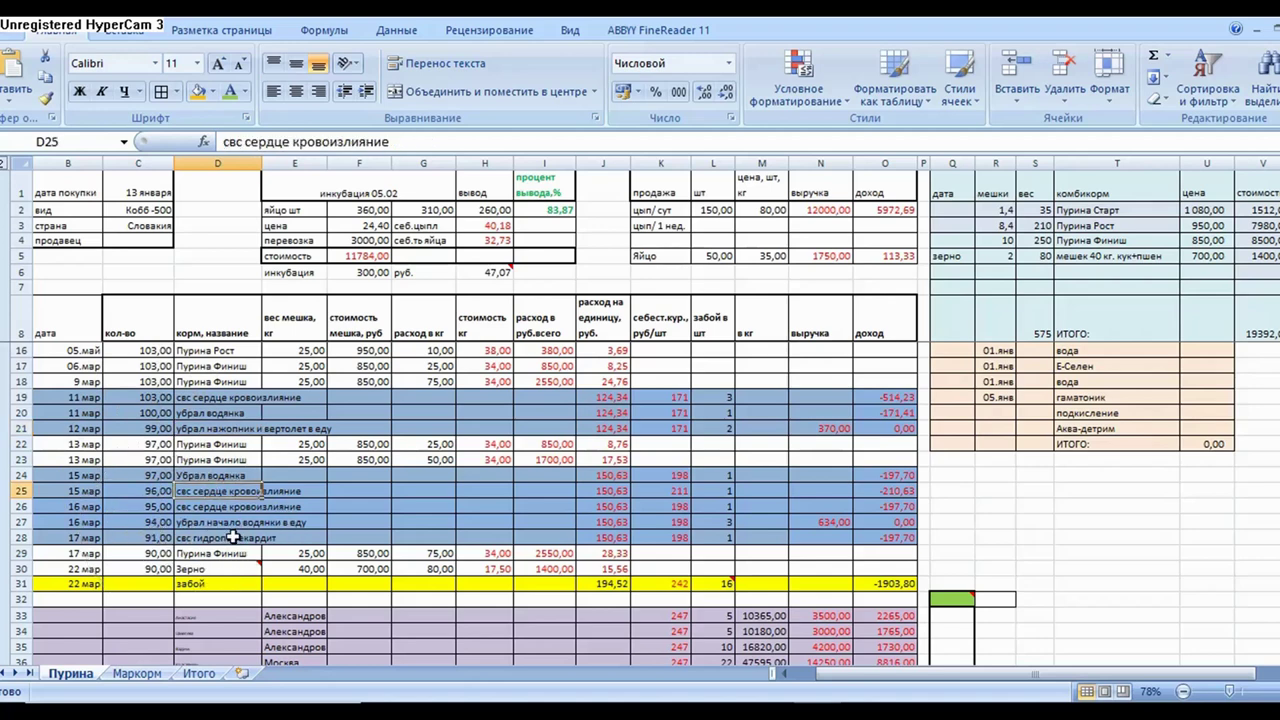
left_click(242, 524)
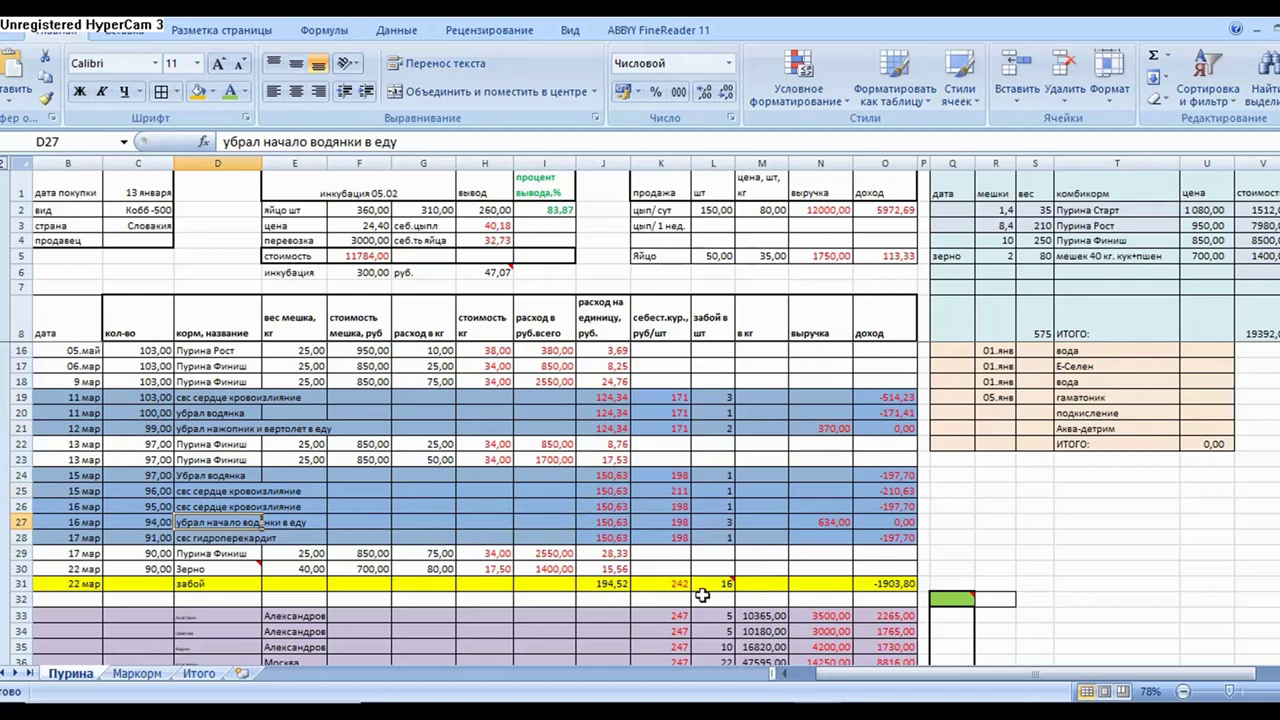
mouse_move(722, 589)
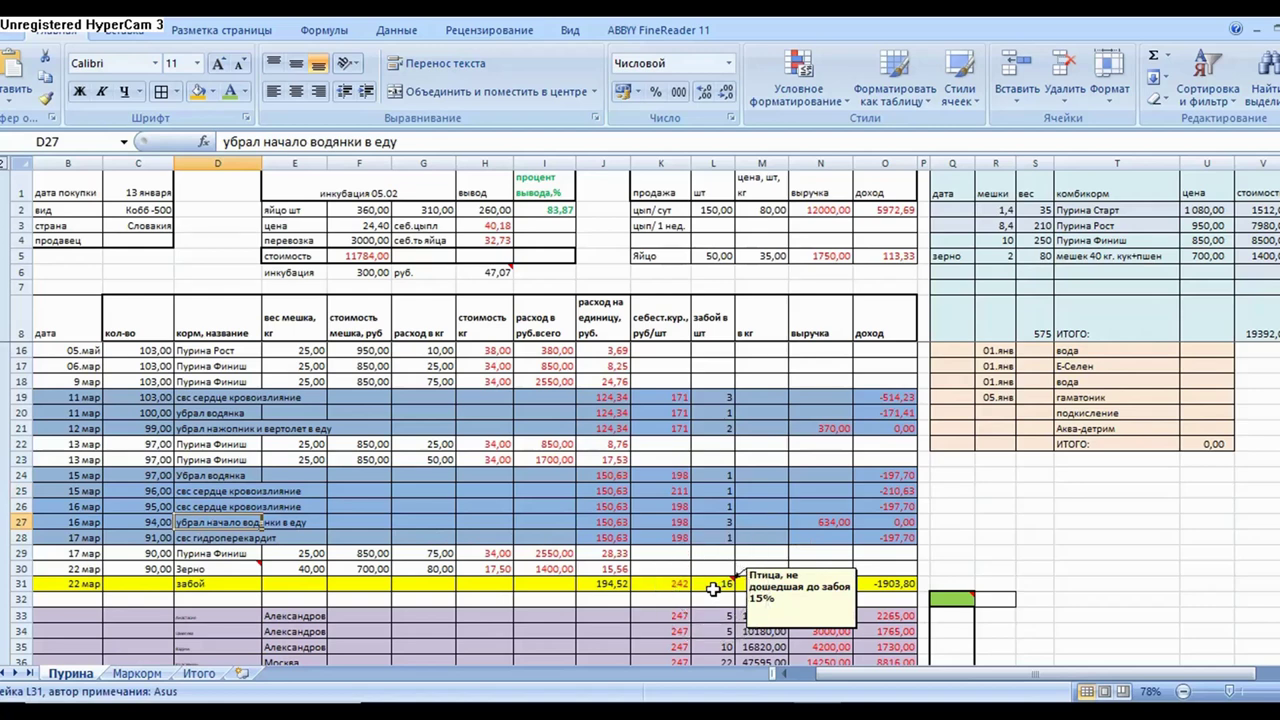
left_click(660, 585)
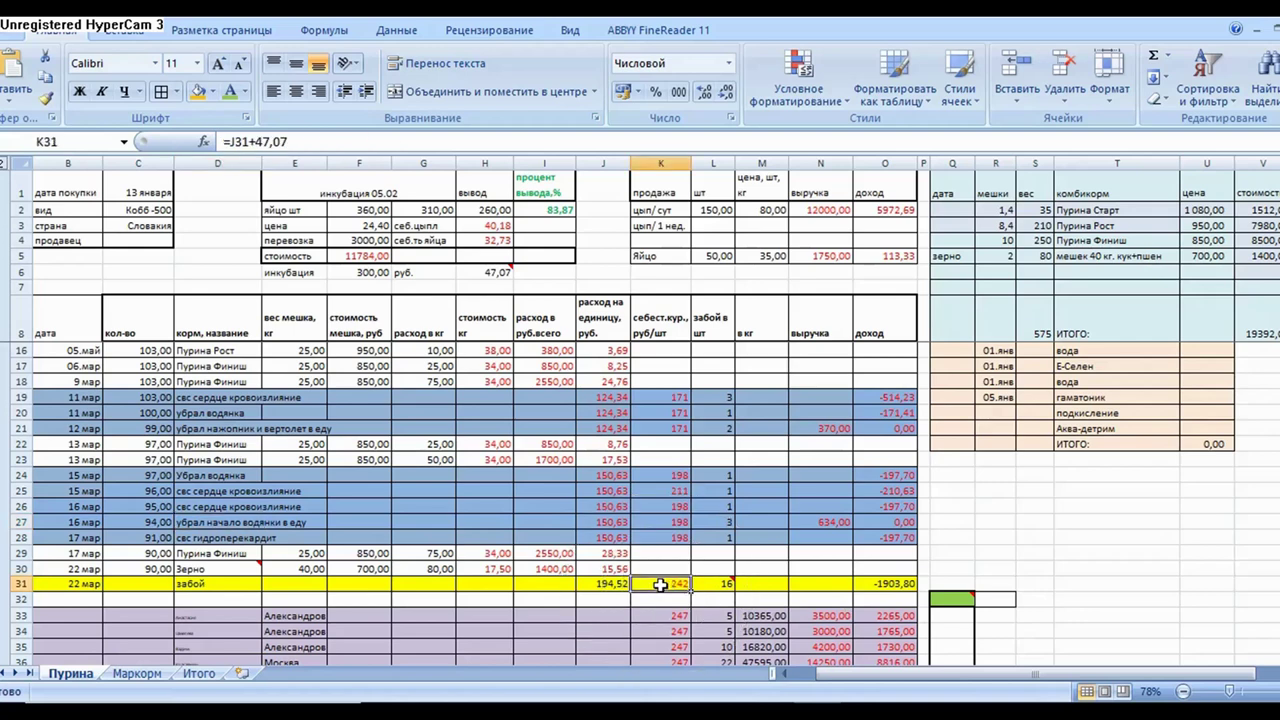
Review the Пурина sales rows below the slaughter row and the second batch's bird count in L55.
left_click_drag(1275, 245, 1275, 347)
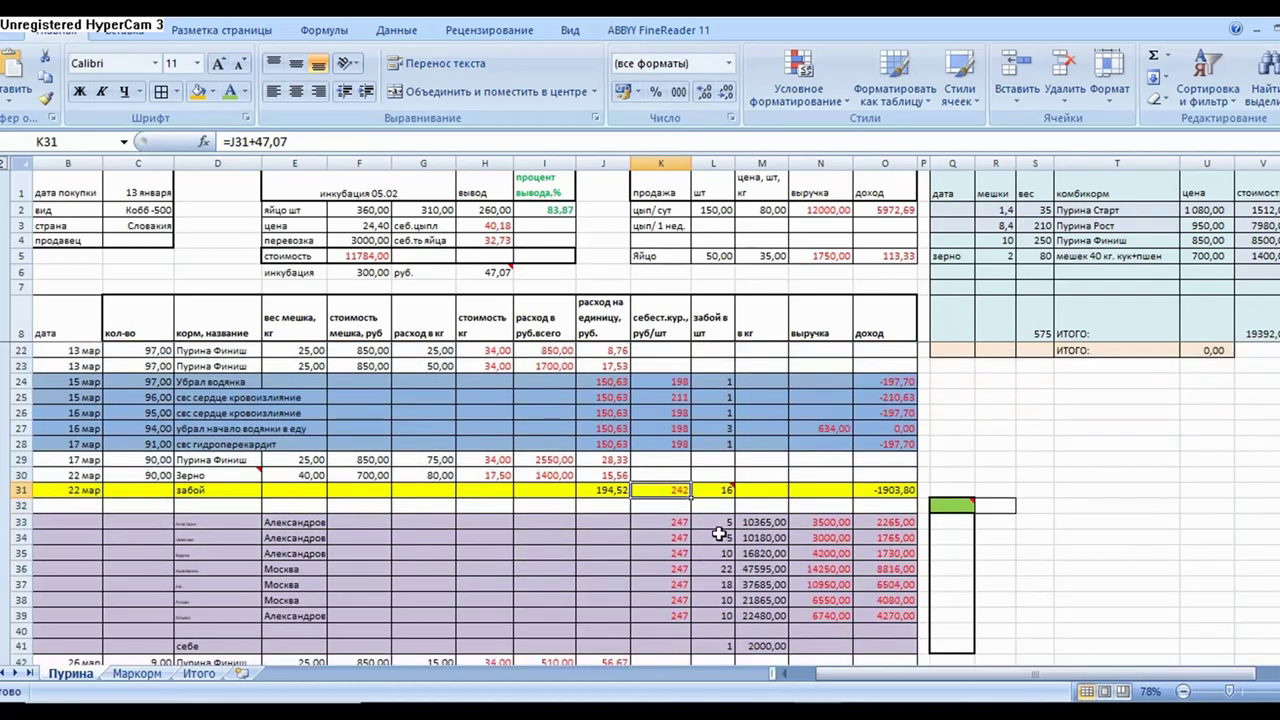
mouse_move(754, 490)
scroll(645, 505, "down", 2)
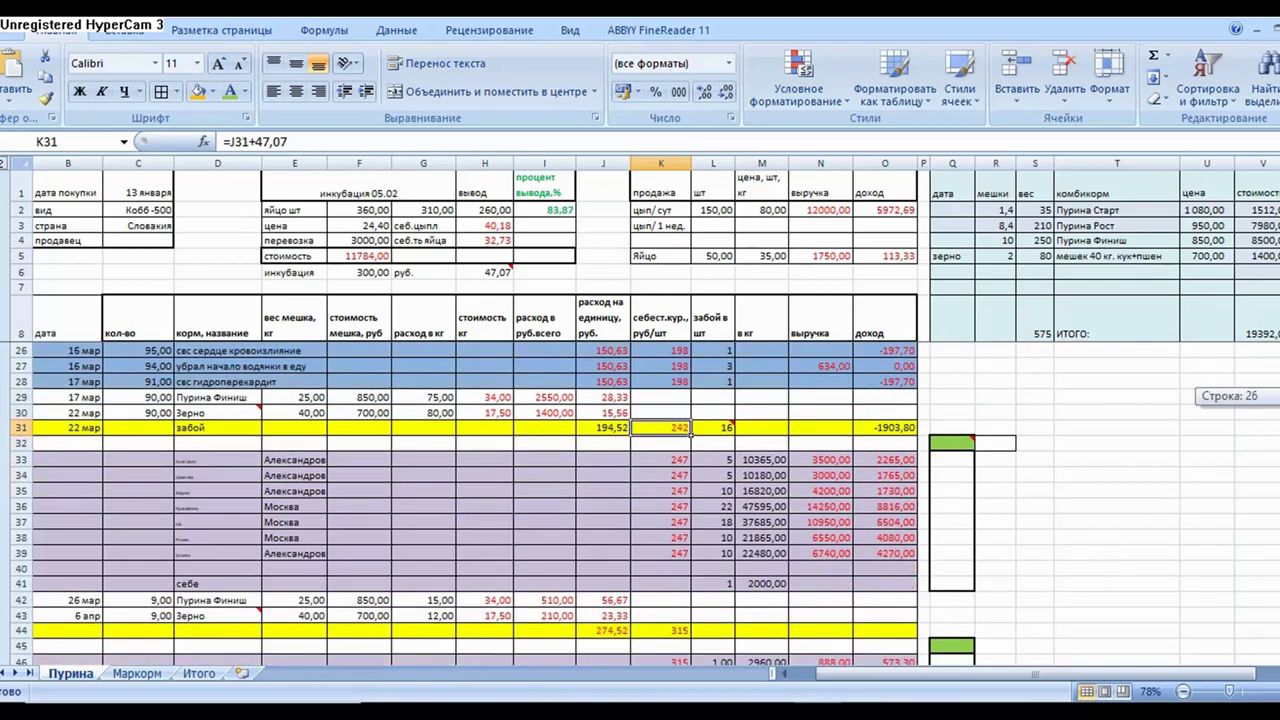
scroll(514, 503, "down", 1)
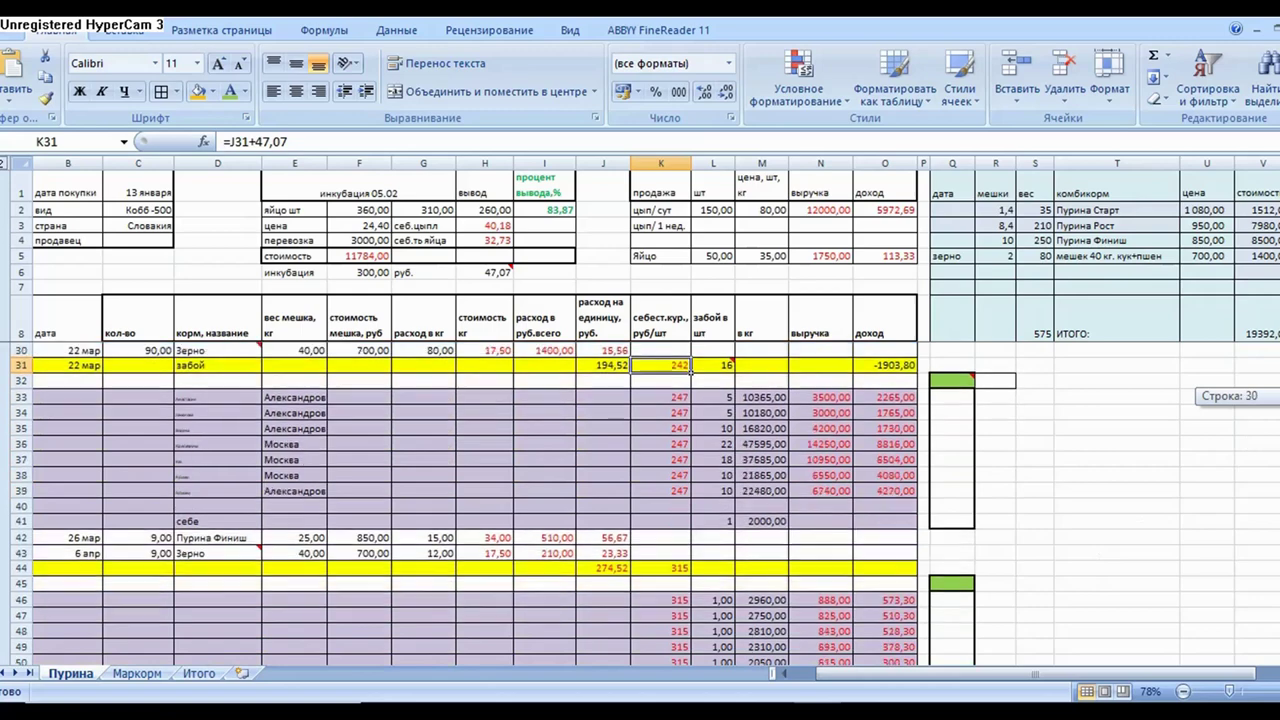
scroll(690, 420, "down", 3)
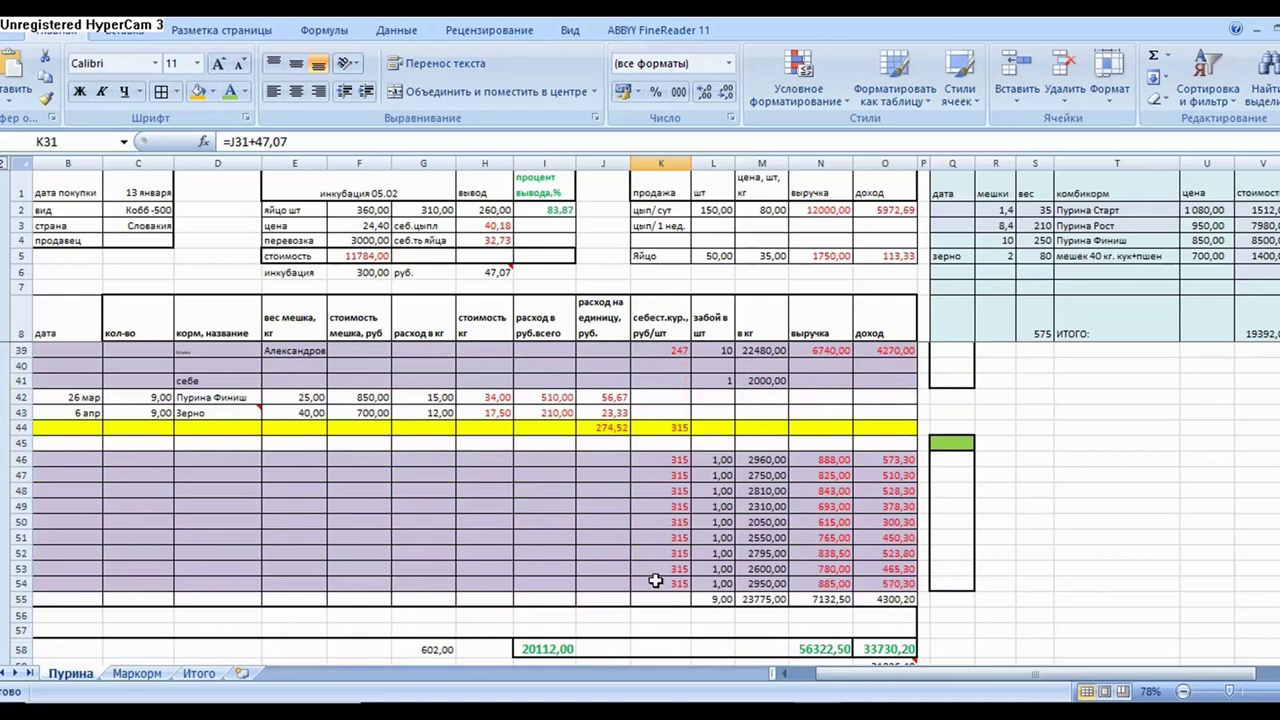
left_click(720, 599)
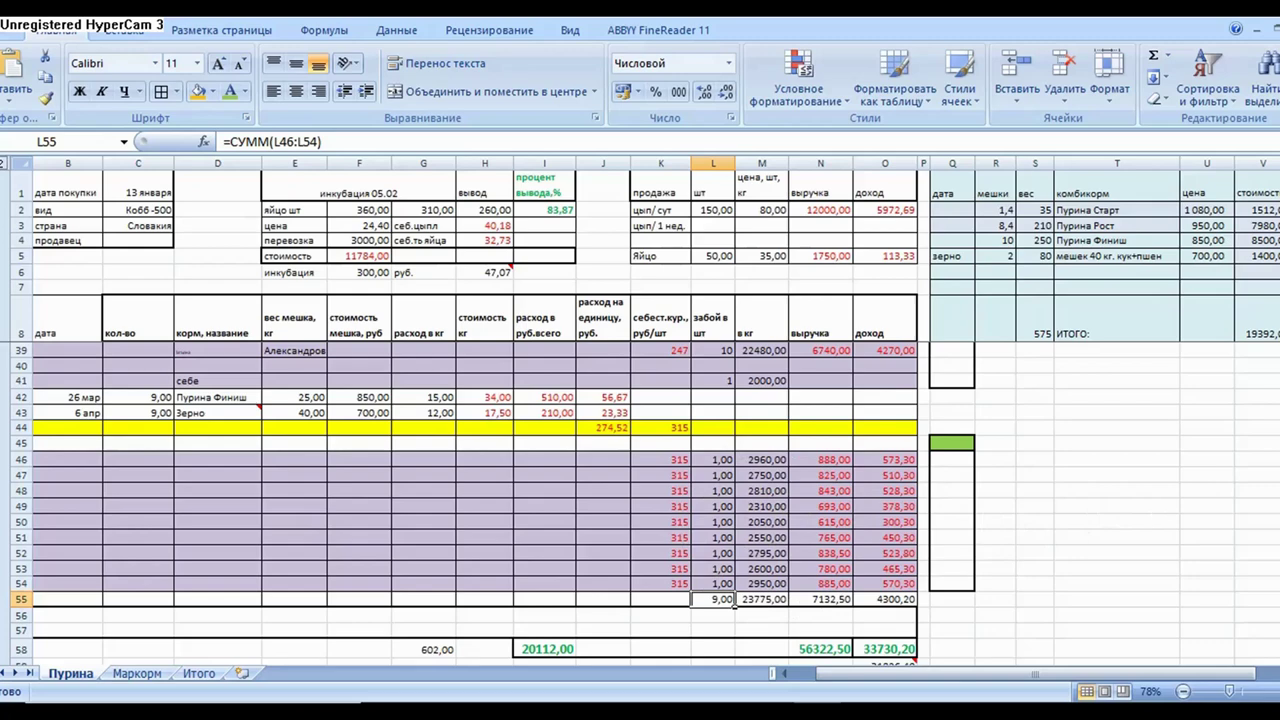
Examine the additional expenses in rows 60 to 62 and the final income formula in O64.
left_click_drag(1279, 503, 1279, 508)
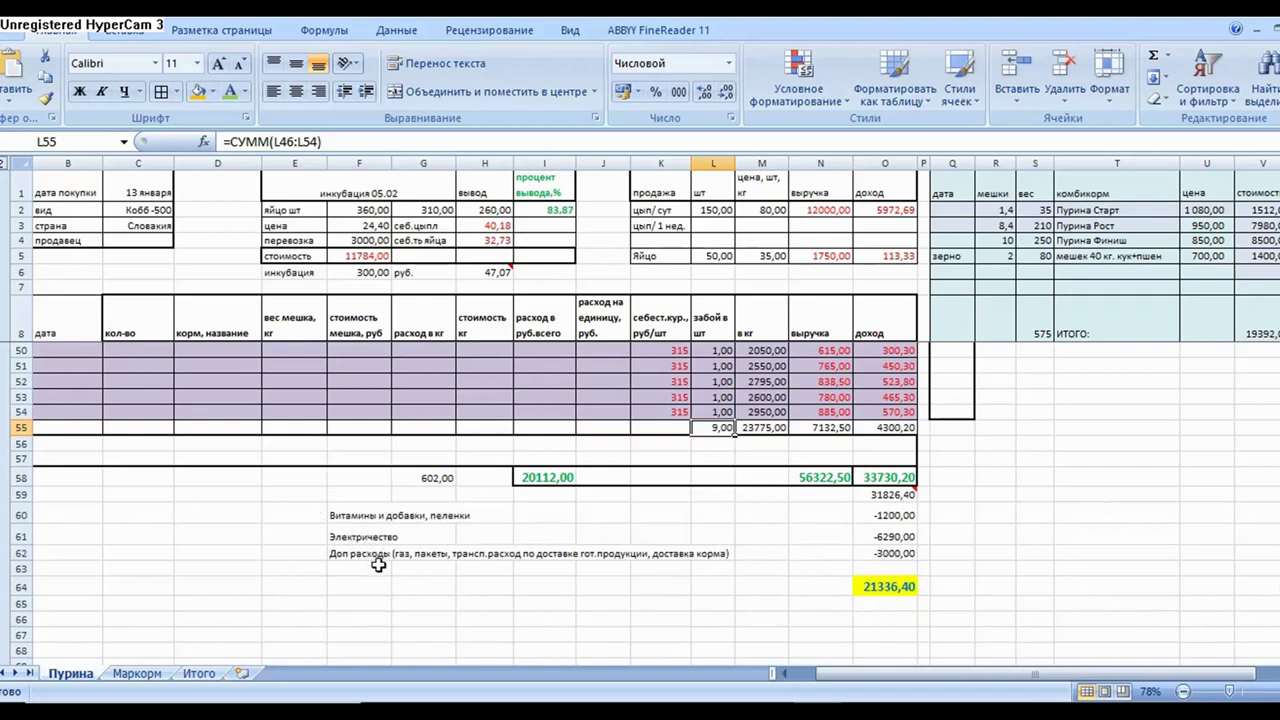
left_click(890, 544)
left_click(892, 589)
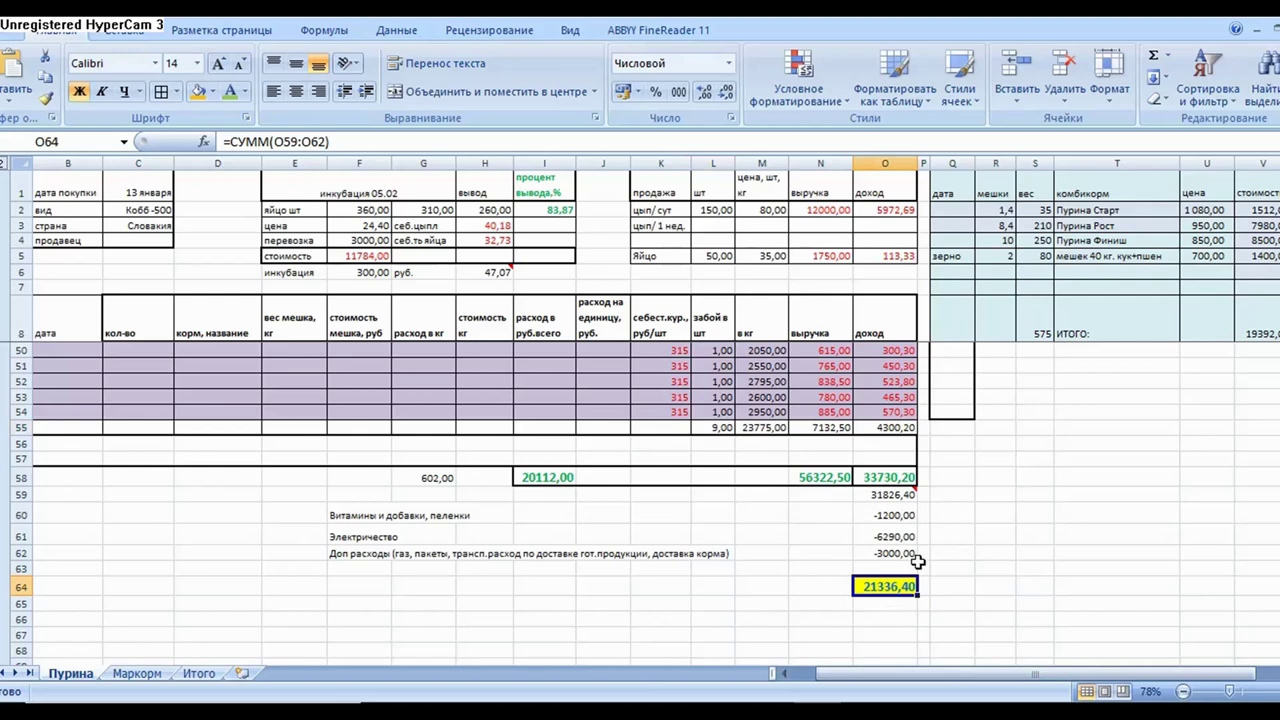
Check the combined per-unit cost of the two Пурина Старт entries, J9 and J11.
scroll(640, 480, "up", 3)
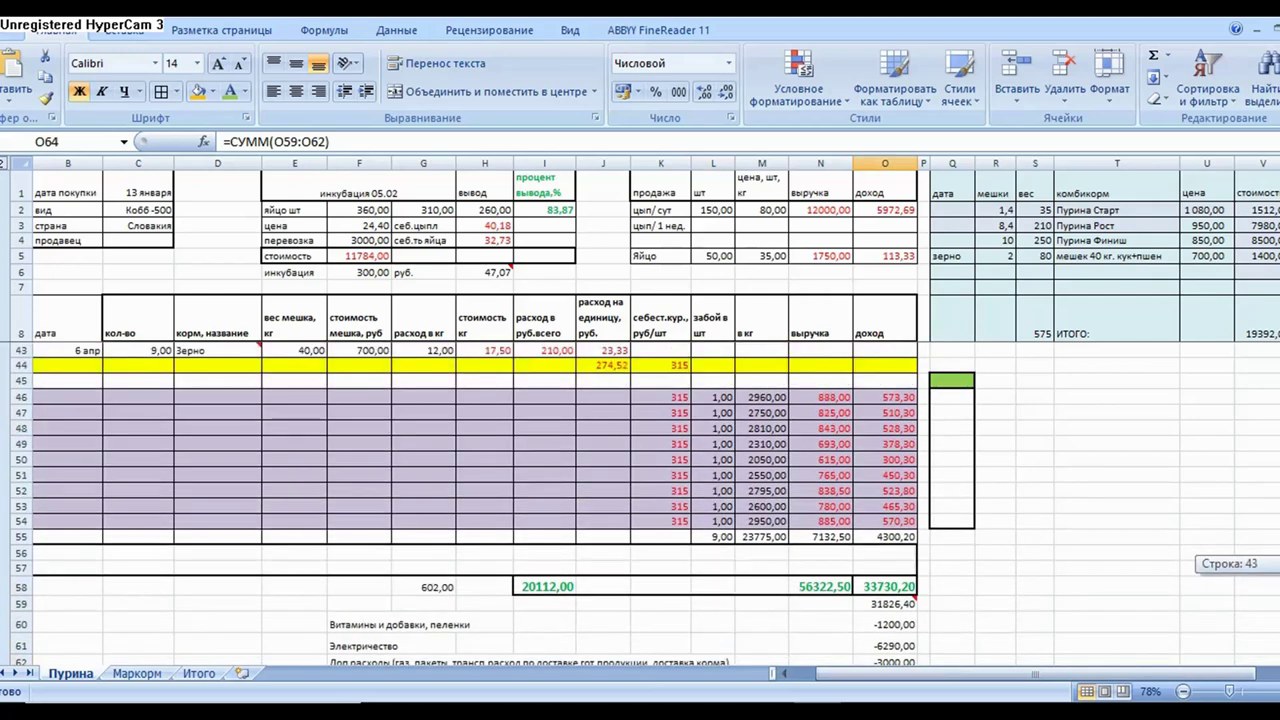
left_click(12, 583)
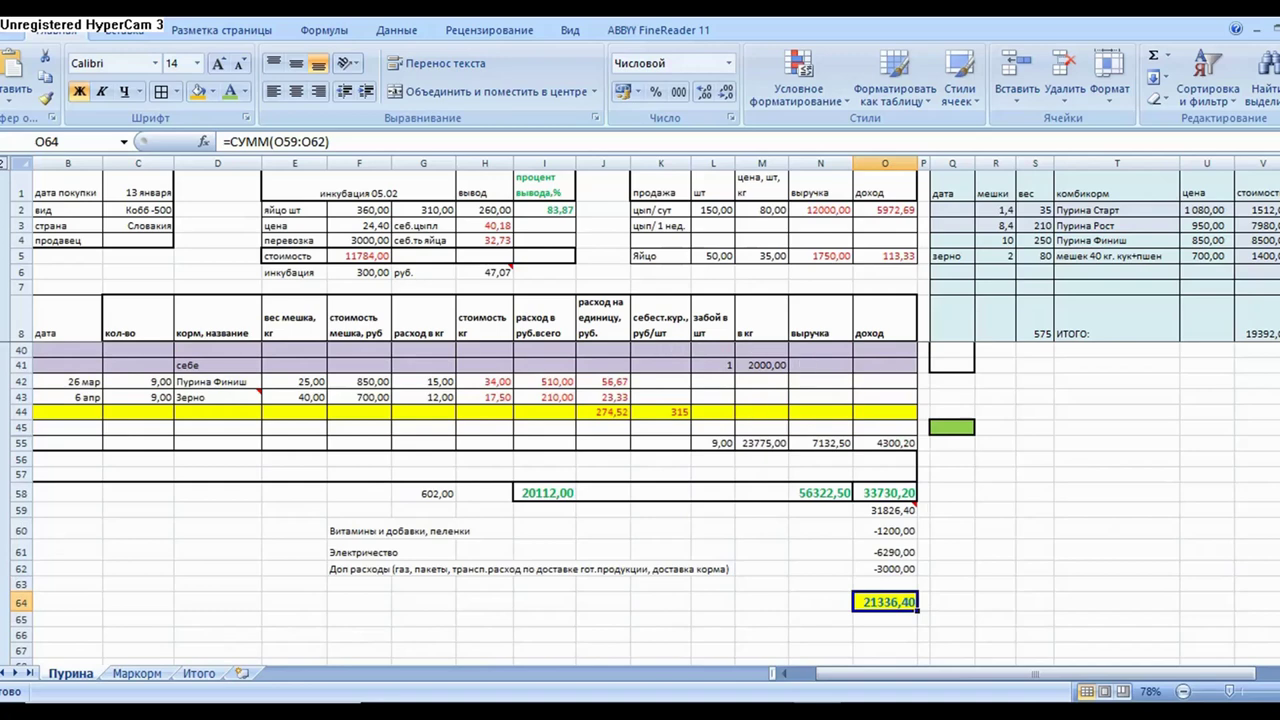
scroll(860, 472, "up", 4)
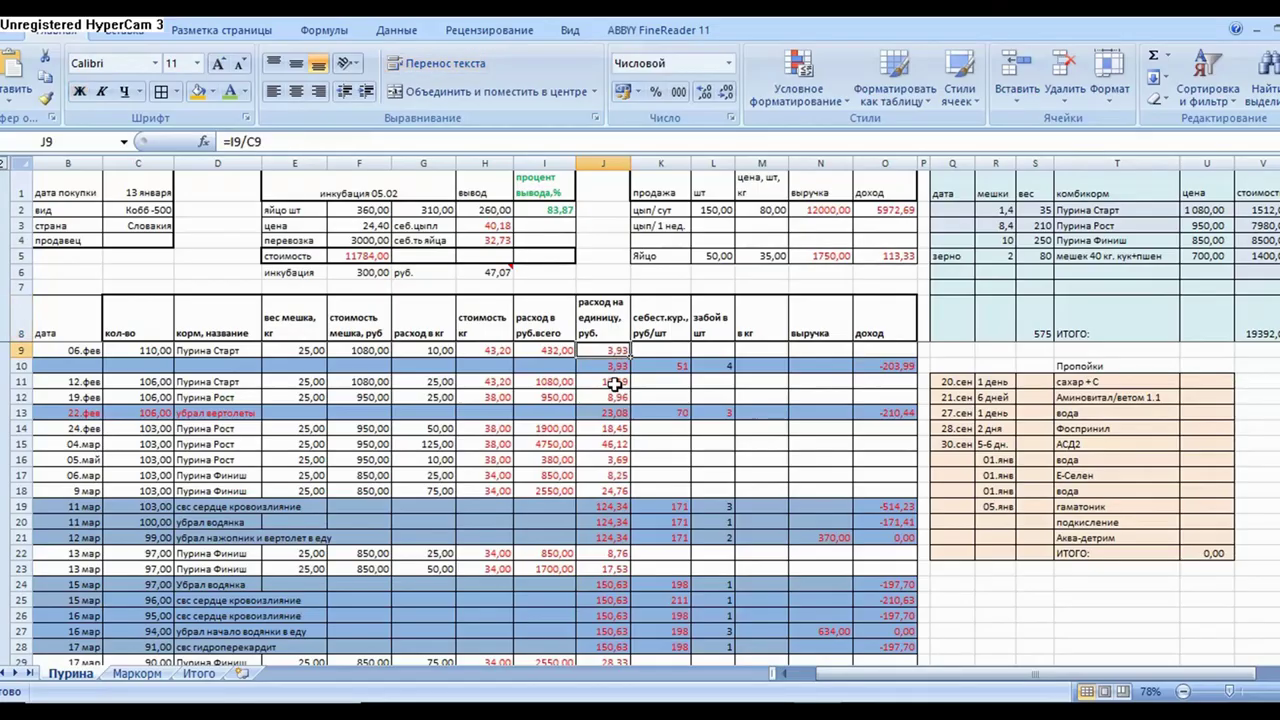
left_click(617, 386, "ctrl")
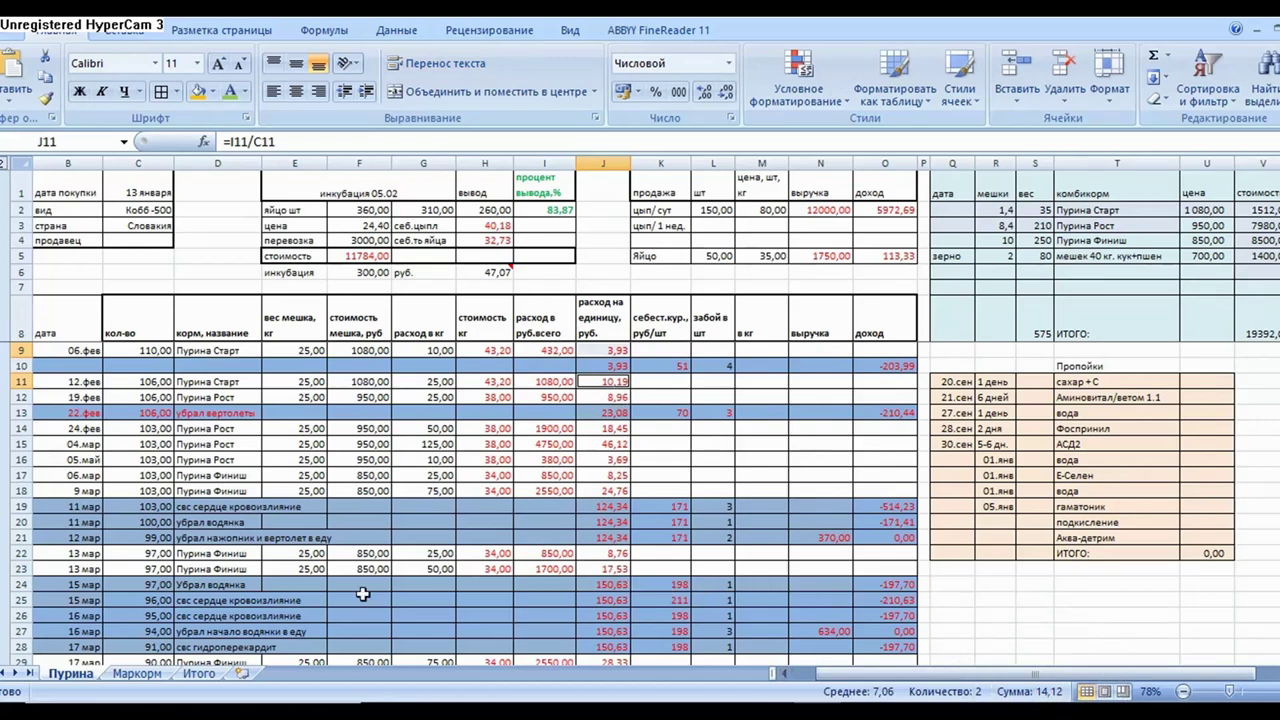
On the Итого sheet, make the hidden Пурина starter weight in D5 readable in dark text.
left_click(198, 674)
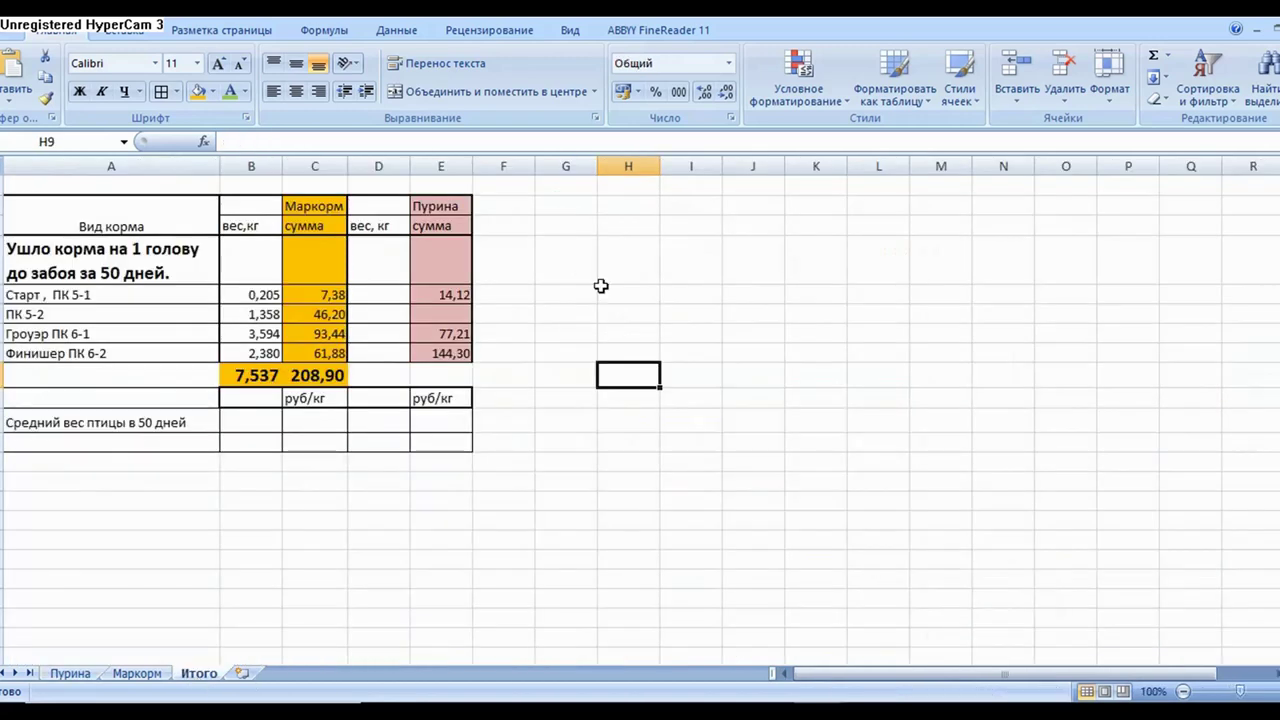
left_click(454, 295)
left_click(400, 296)
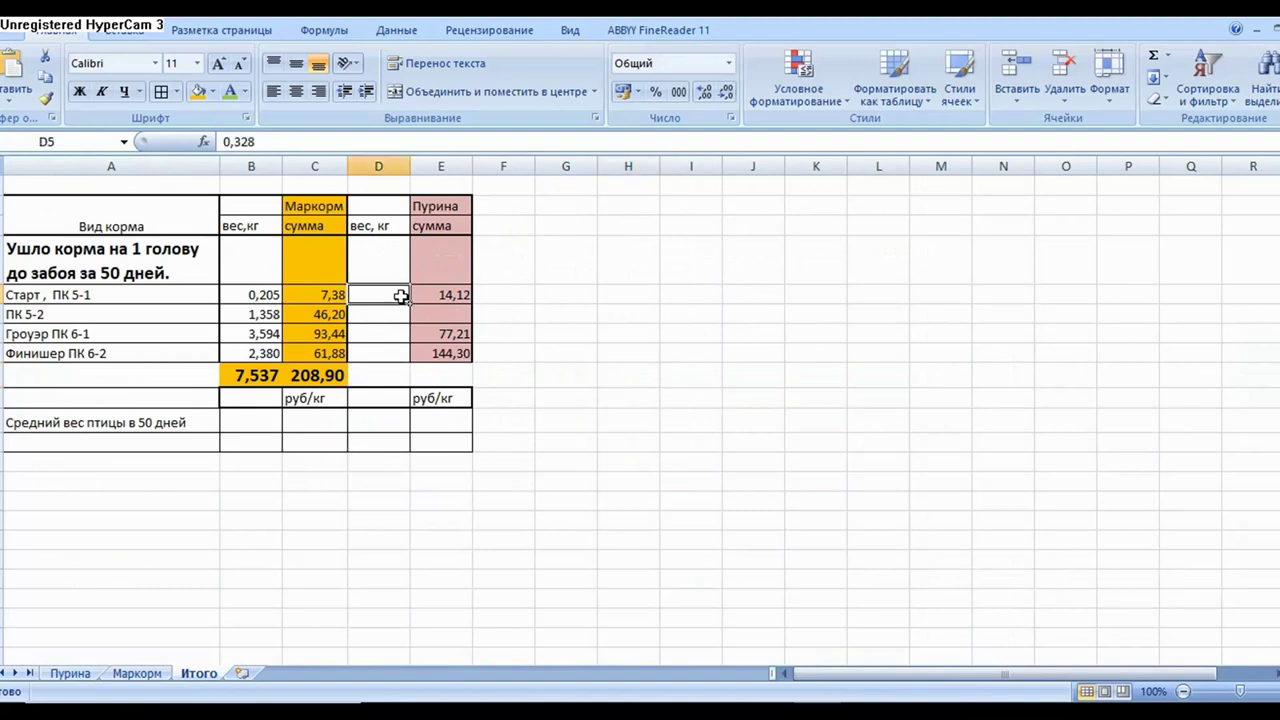
left_click(245, 91)
left_click(240, 117)
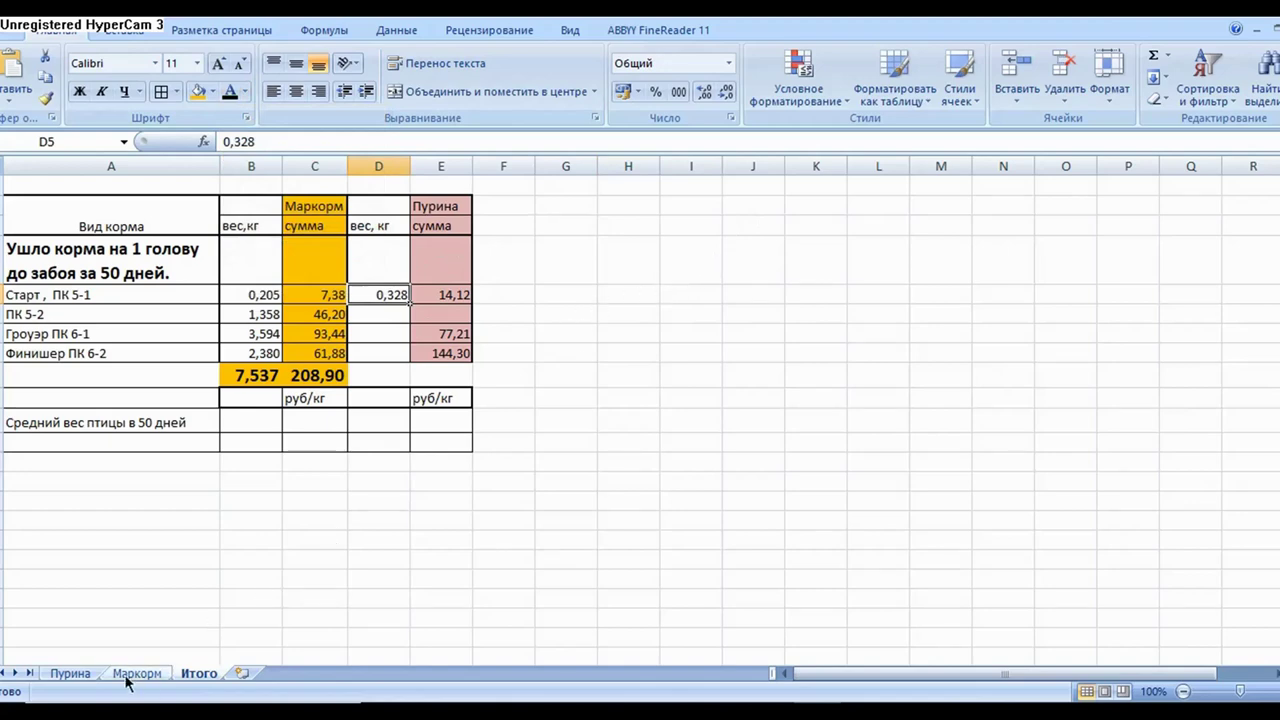
Check the combined per-unit cost of the four Пурина Рост entries on the Пурина sheet, J12 and J14:J16.
left_click(72, 675)
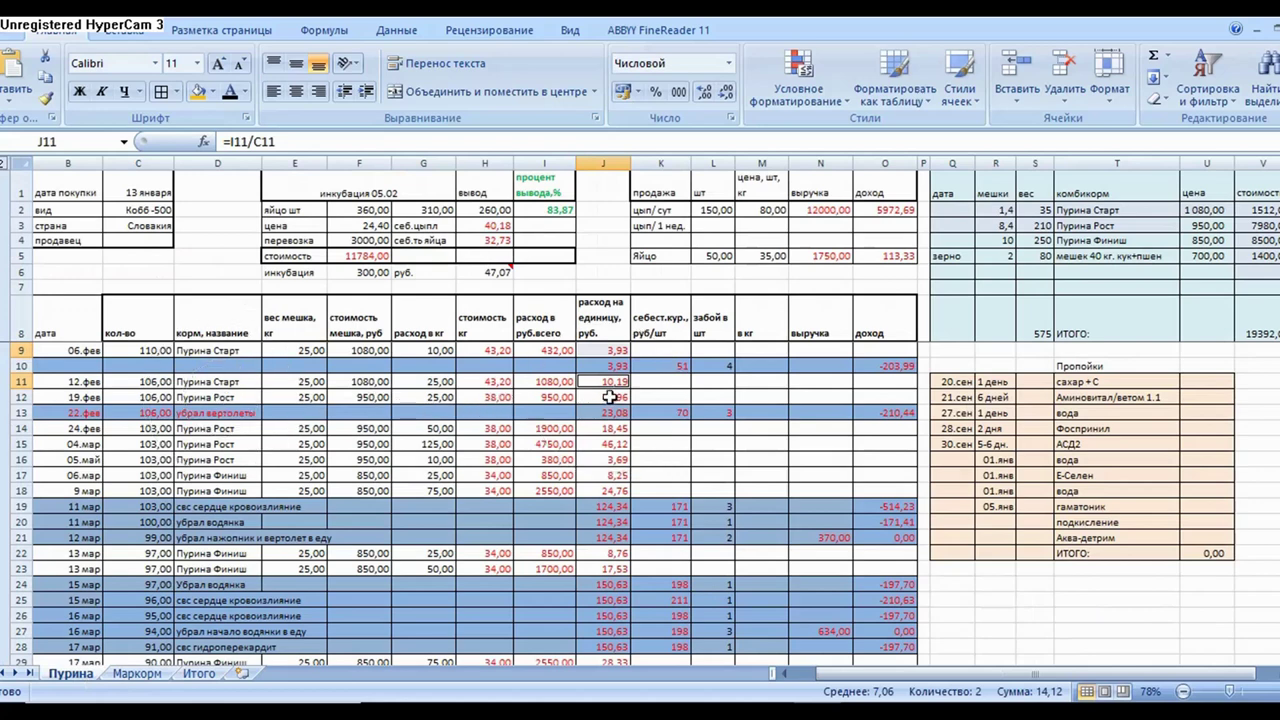
left_click(610, 397)
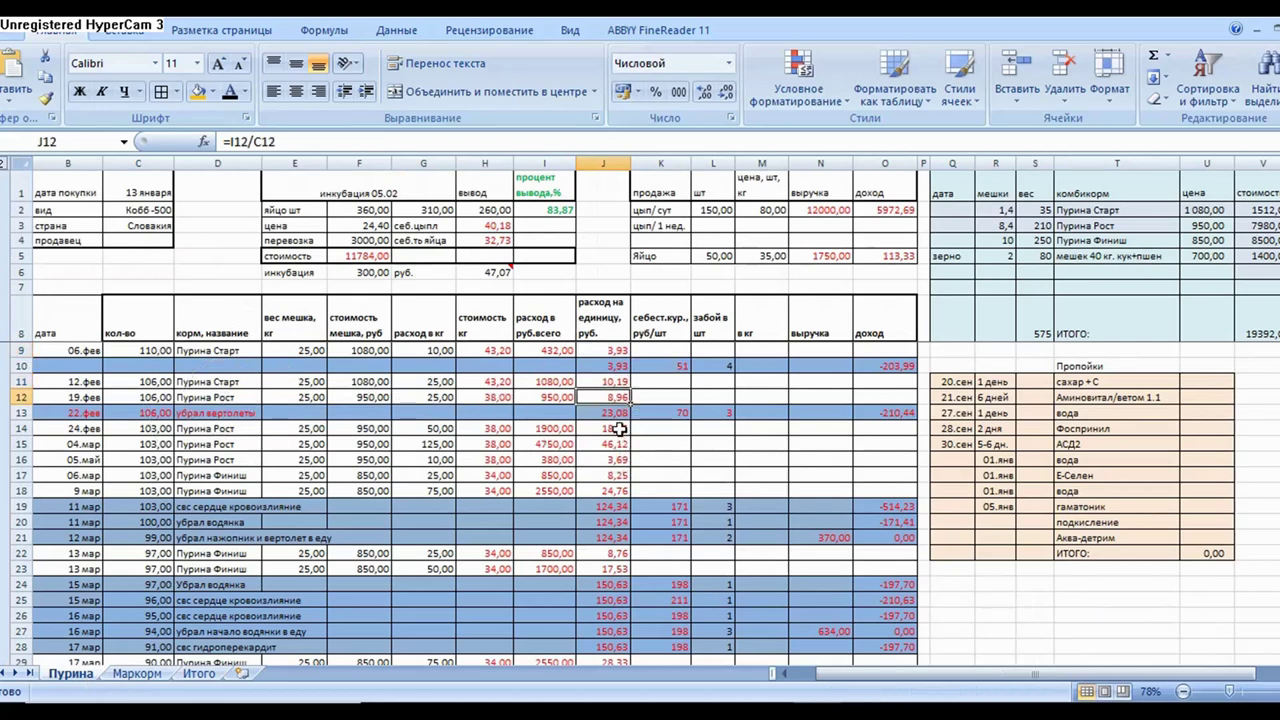
left_click(620, 428, "ctrl")
left_click(617, 445, "ctrl")
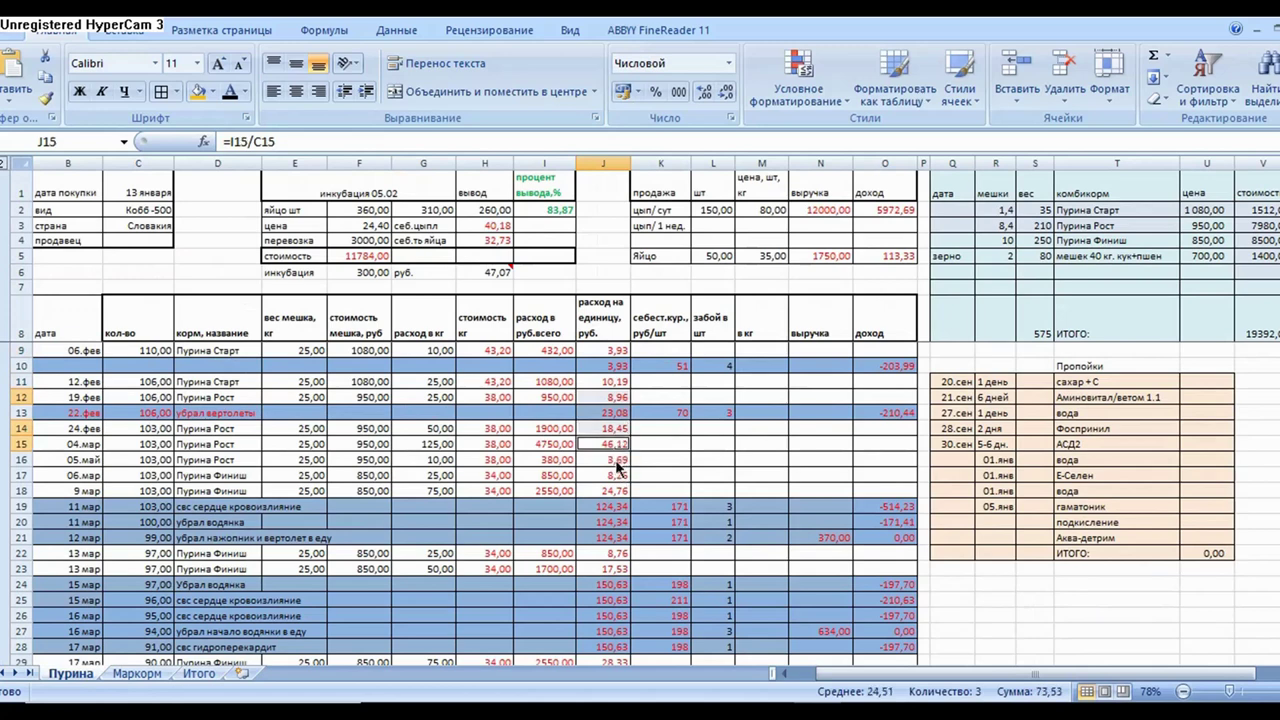
left_click(616, 461, "ctrl")
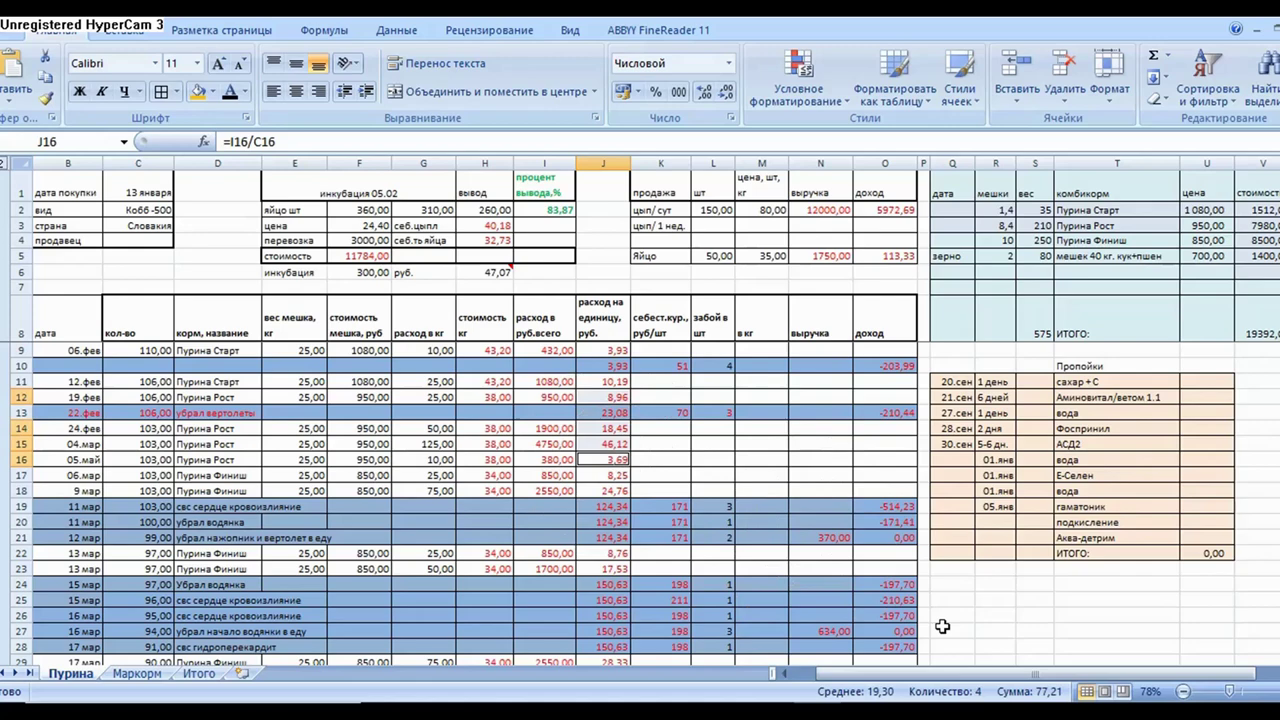
left_click(1051, 692)
On the Итого sheet, make the hidden Пурина grower weight in D7 readable in dark text.
left_click(200, 673)
left_click(449, 334)
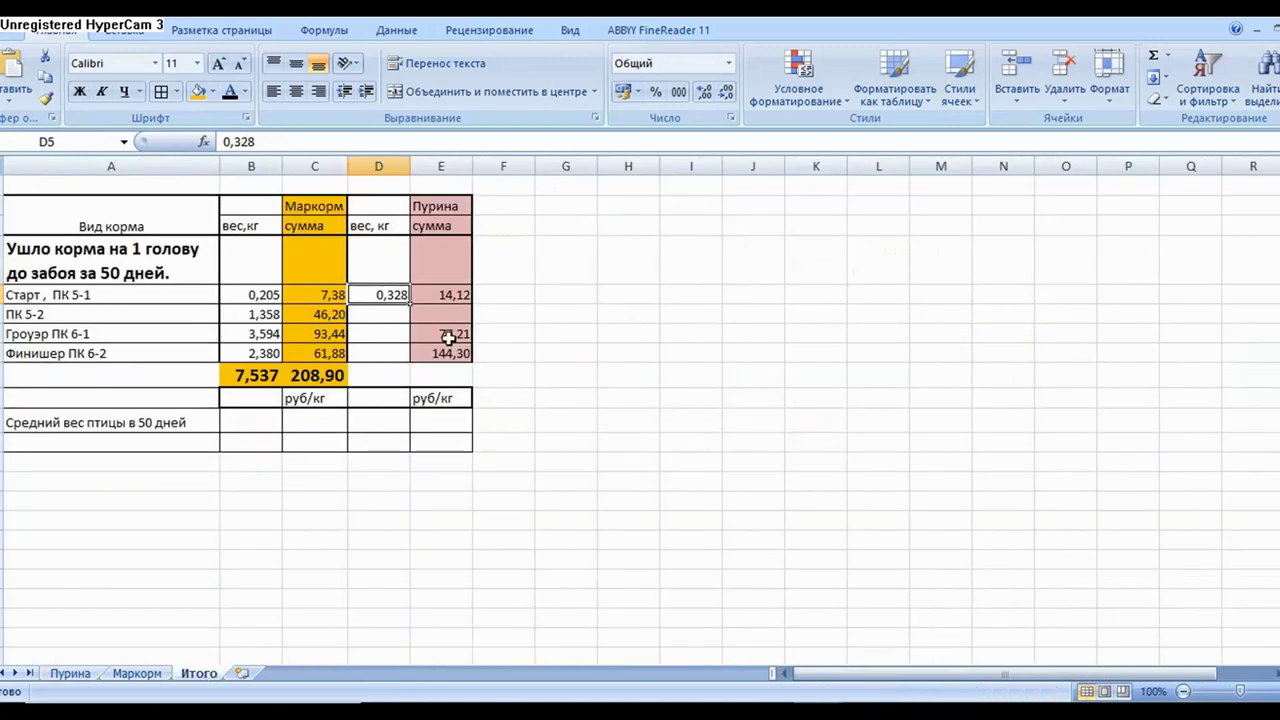
left_click(384, 333)
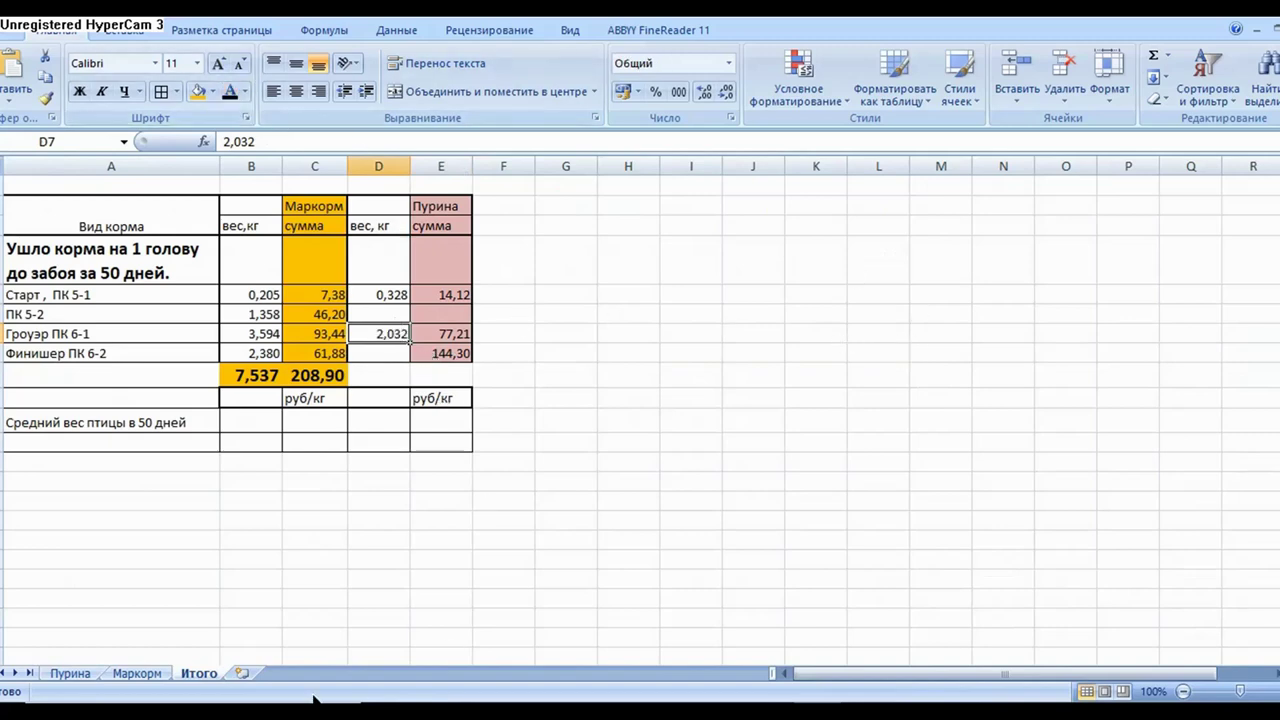
Look through the feed log on the Пурина sheet down to row 55 to locate all the Пурина Финиш entries.
left_click(70, 673)
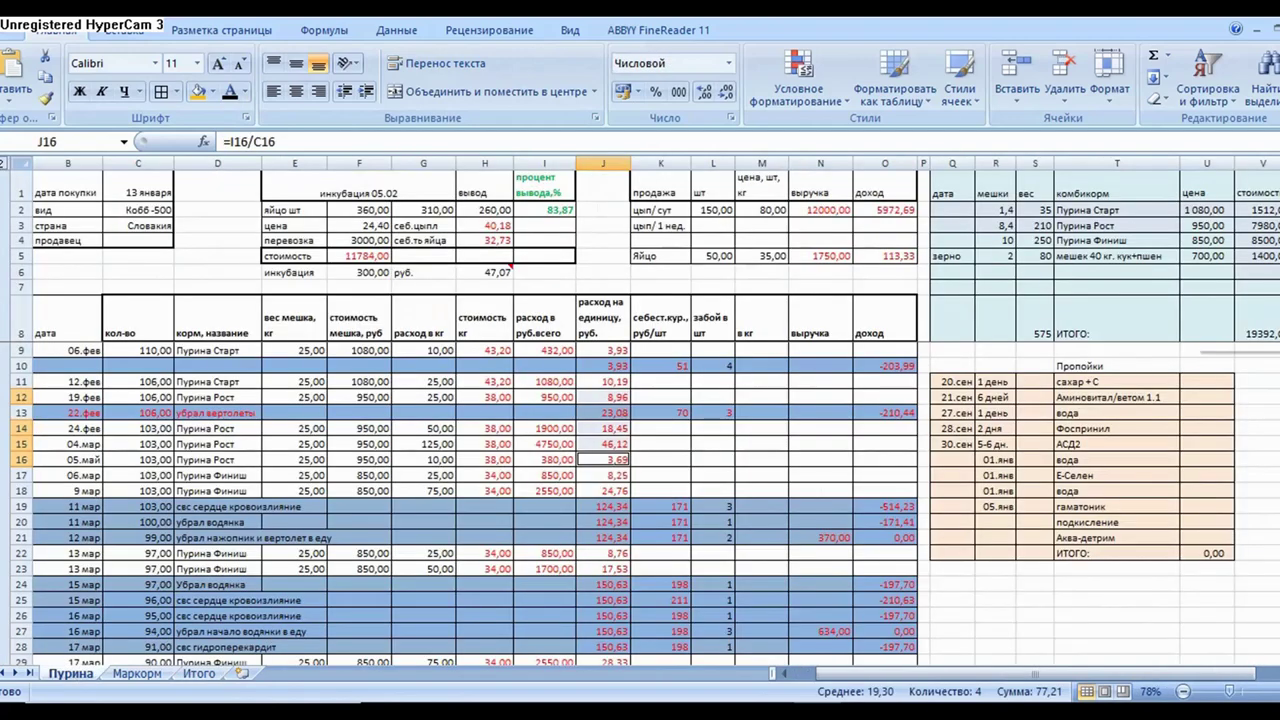
scroll(640, 500, "down", 3)
scroll(640, 500, "down", 1)
scroll(640, 500, "down", 1)
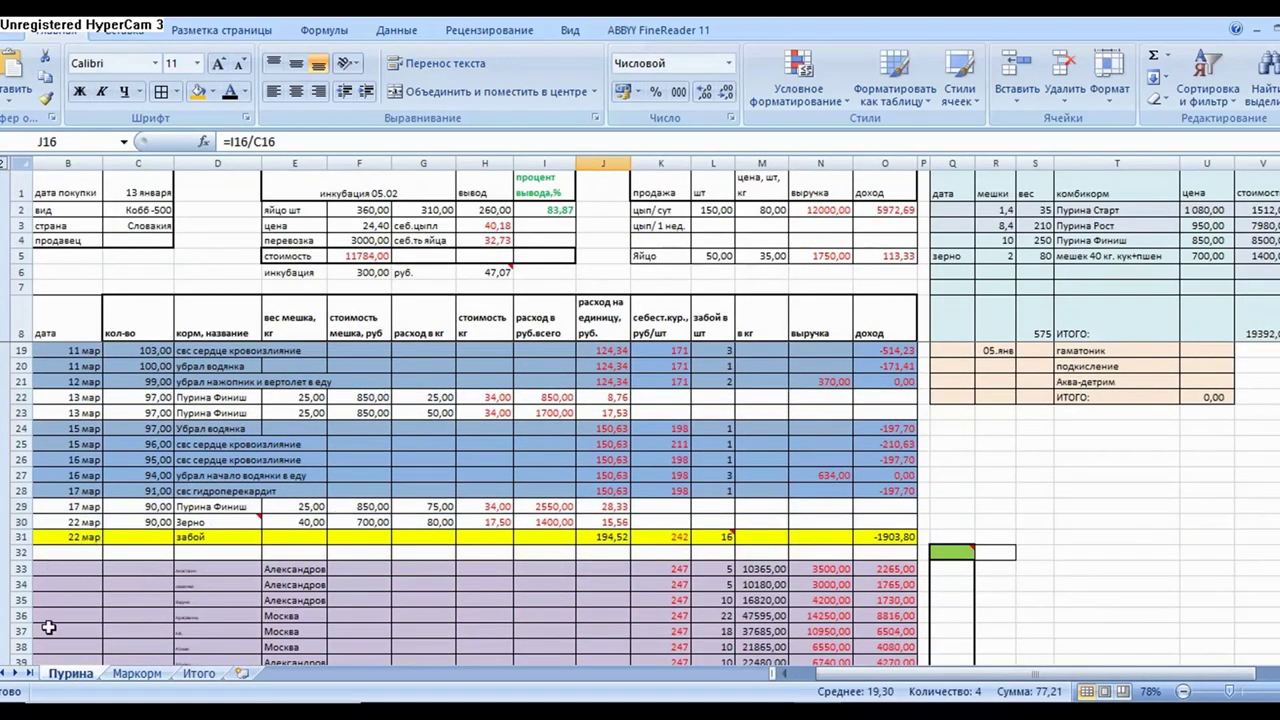
scroll(318, 551, "down", 5)
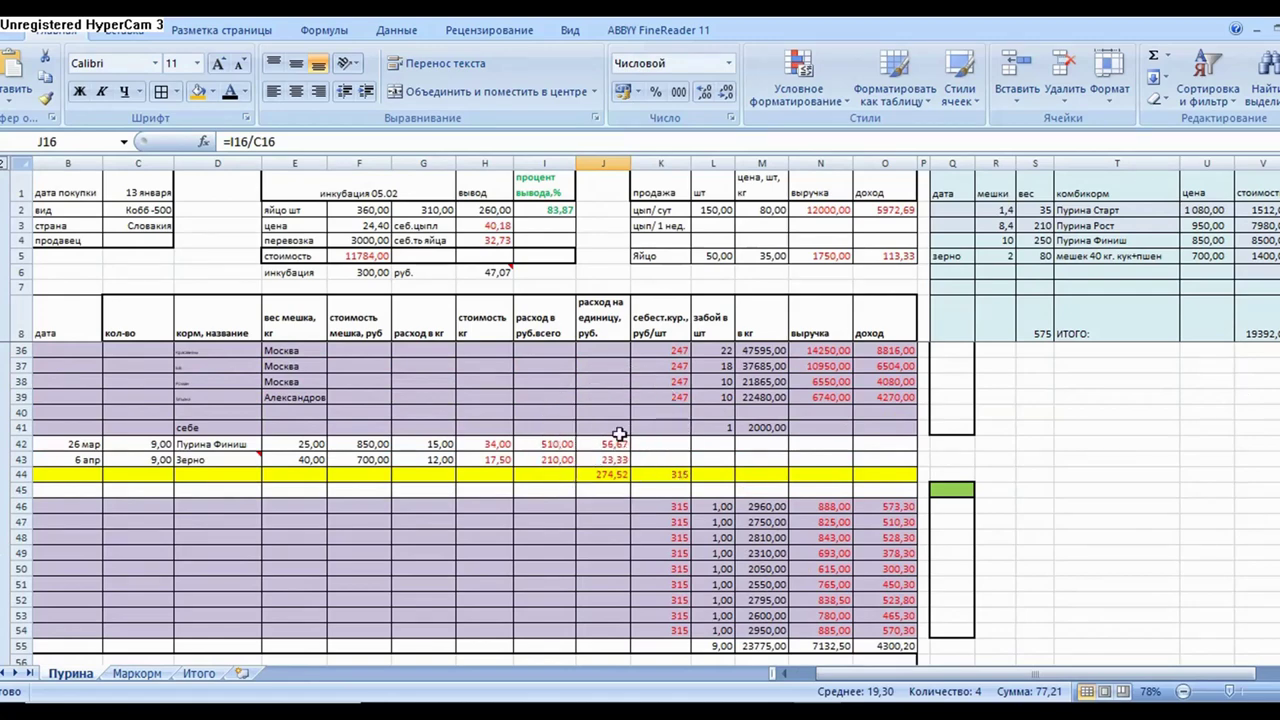
scroll(475, 500, "up", 4)
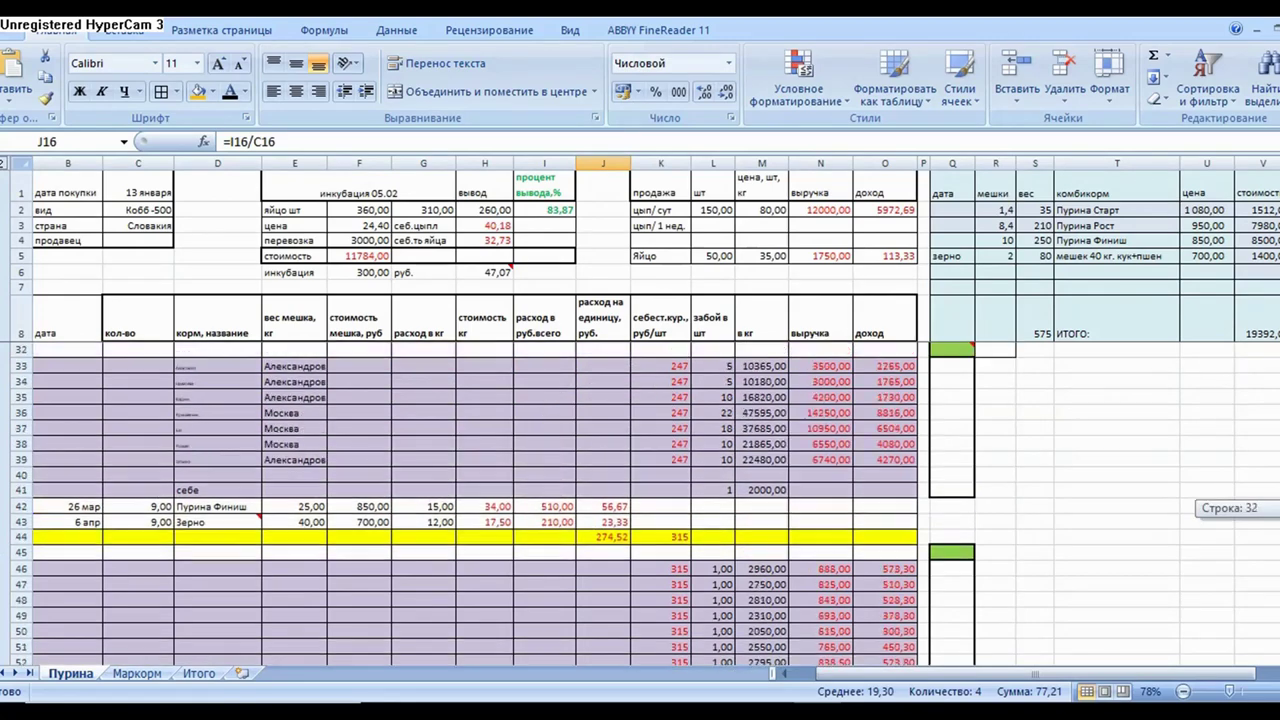
scroll(475, 500, "up", 1)
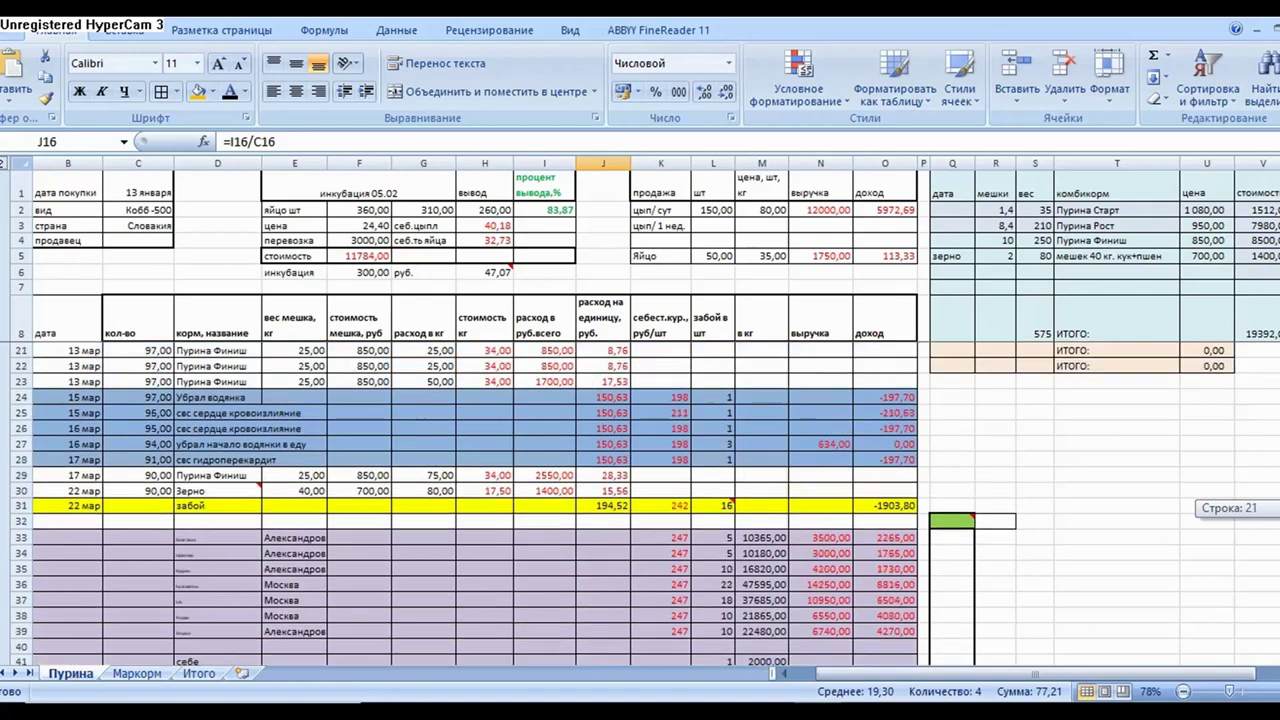
left_click(618, 367)
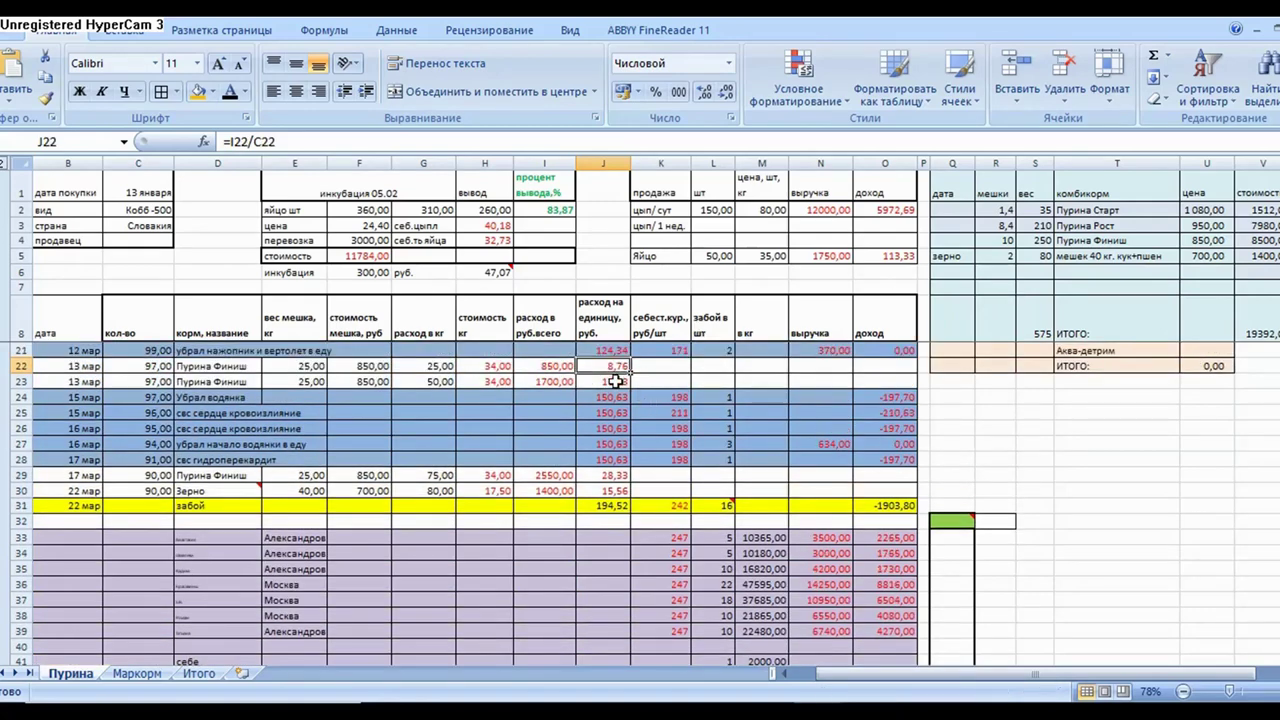
scroll(634, 505, "up", 2)
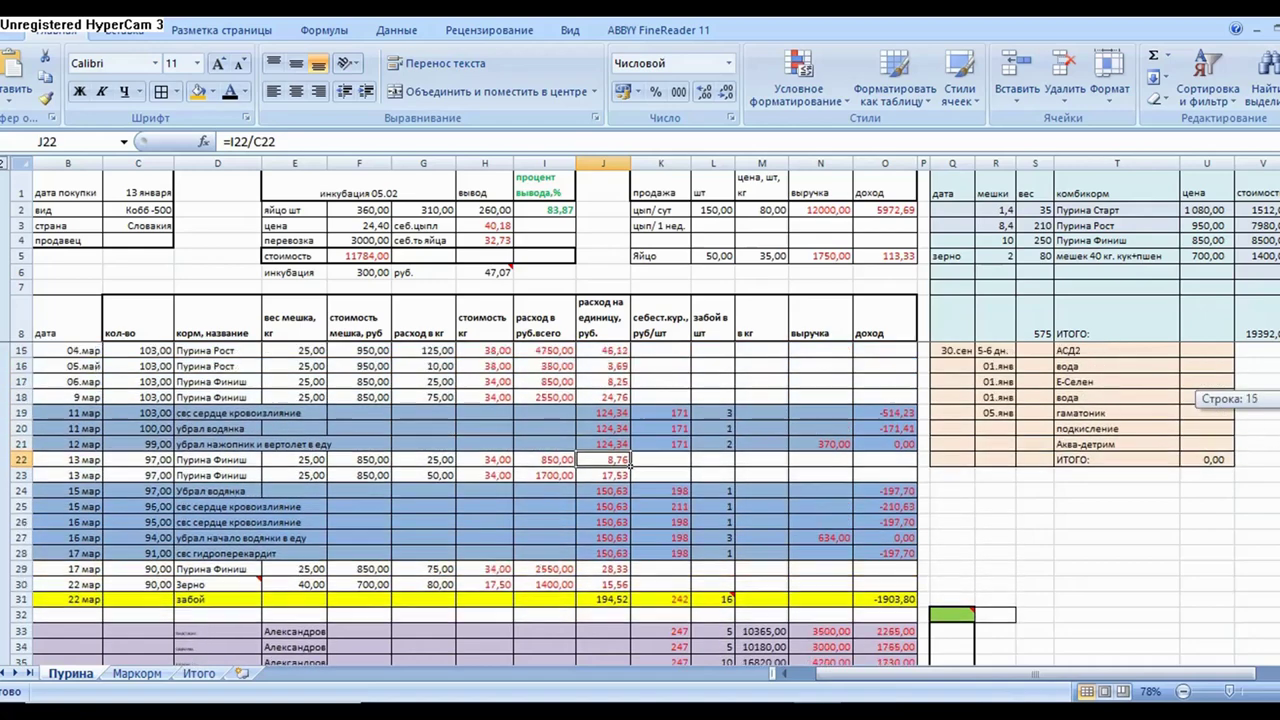
Check the combined per-unit cost of the six Пурина Финиш entries, J17:J18, J22:J23, J29 and J42.
left_click(624, 383)
left_click(622, 397, "ctrl")
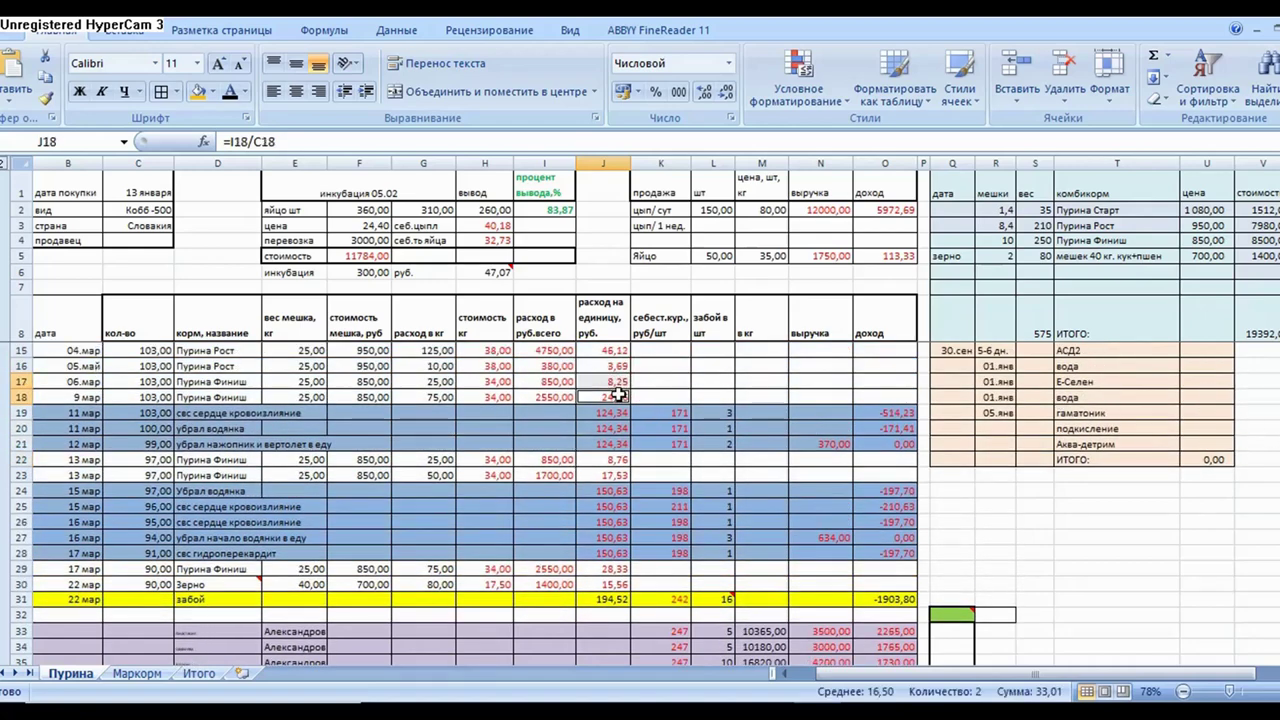
left_click(619, 461, "ctrl")
left_click(618, 476, "ctrl")
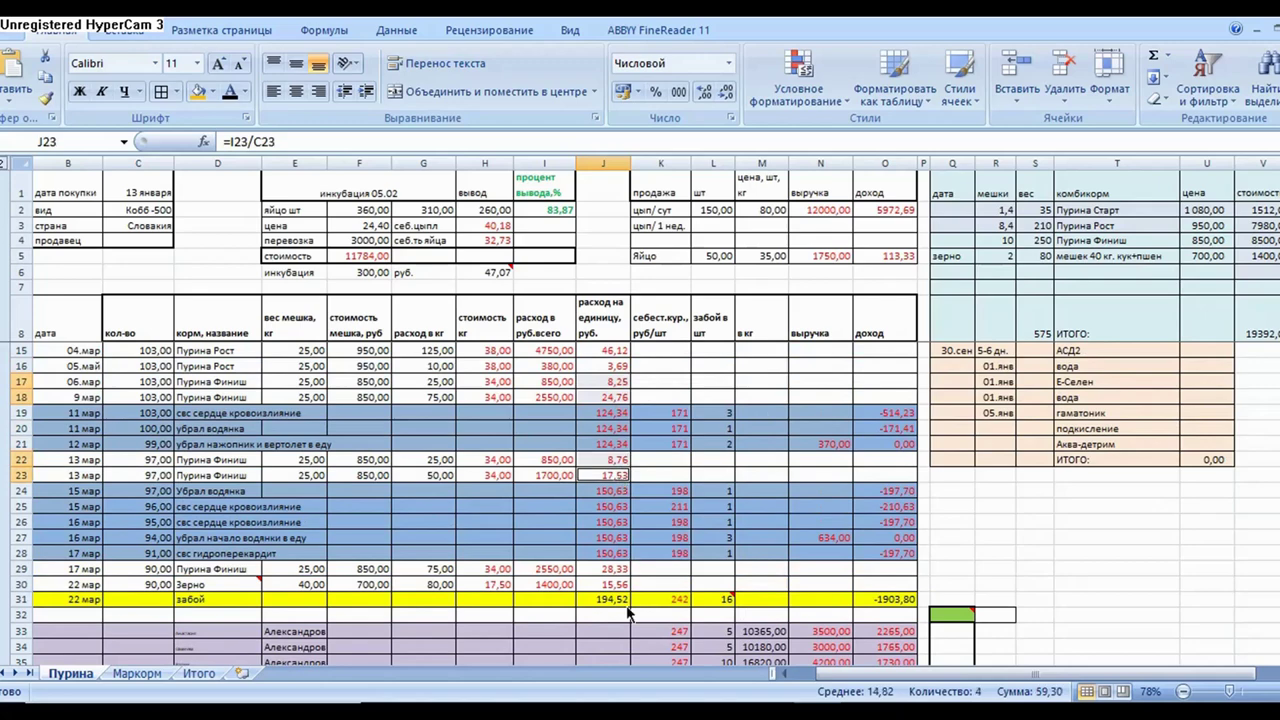
left_click(609, 571, "ctrl")
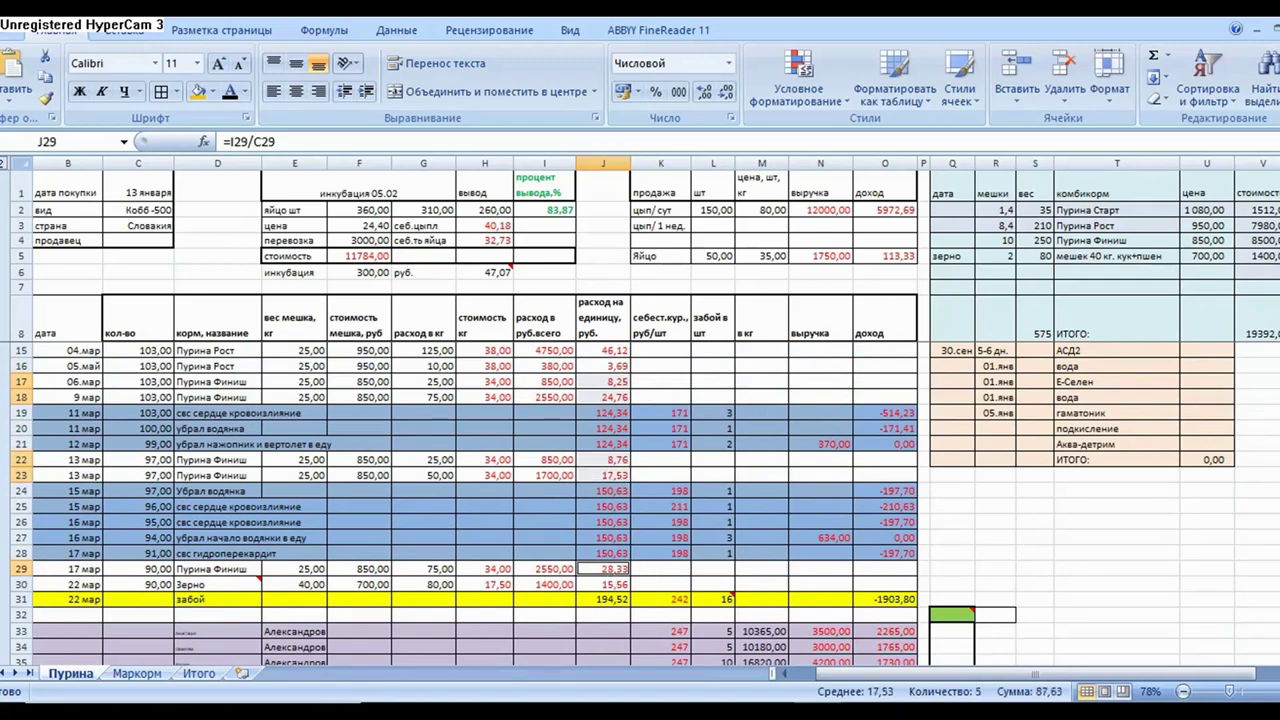
scroll(1080, 458, "down", 6)
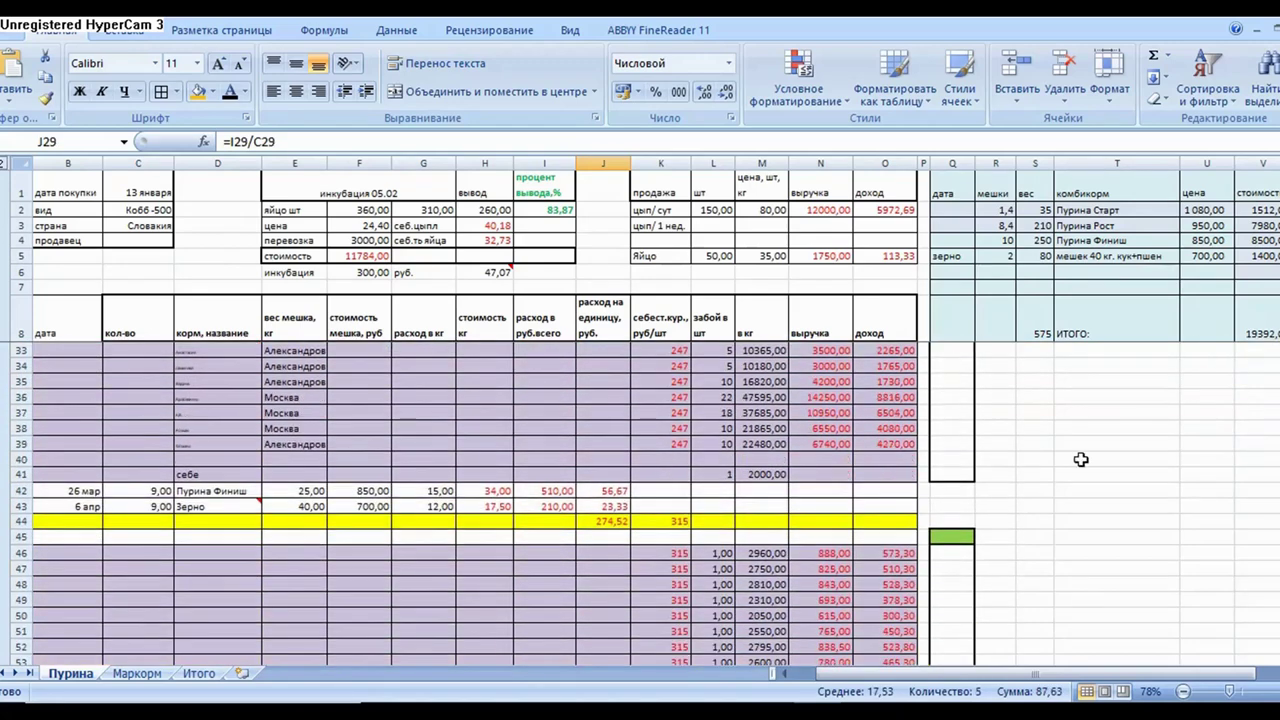
left_click(606, 491, "ctrl")
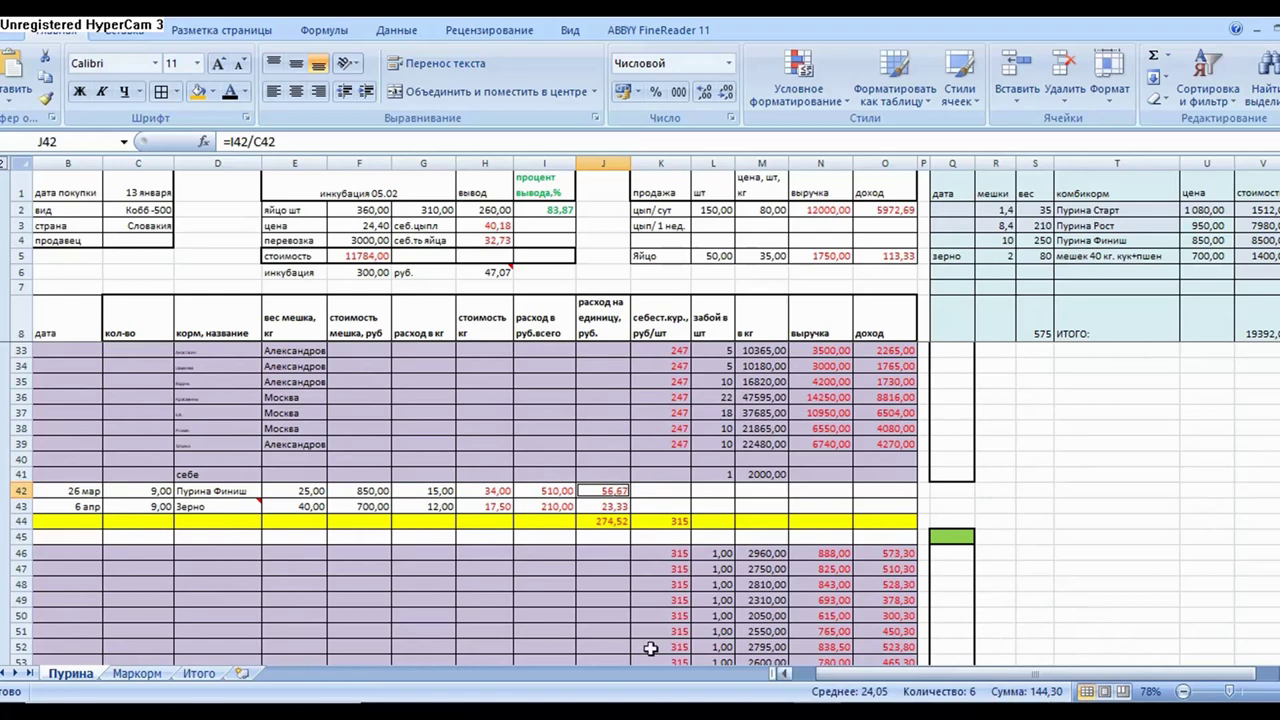
On the Итого sheet, make the hidden Пурина finisher weight in D8 readable in dark text.
left_click(199, 673)
left_click(396, 355)
left_click(229, 91)
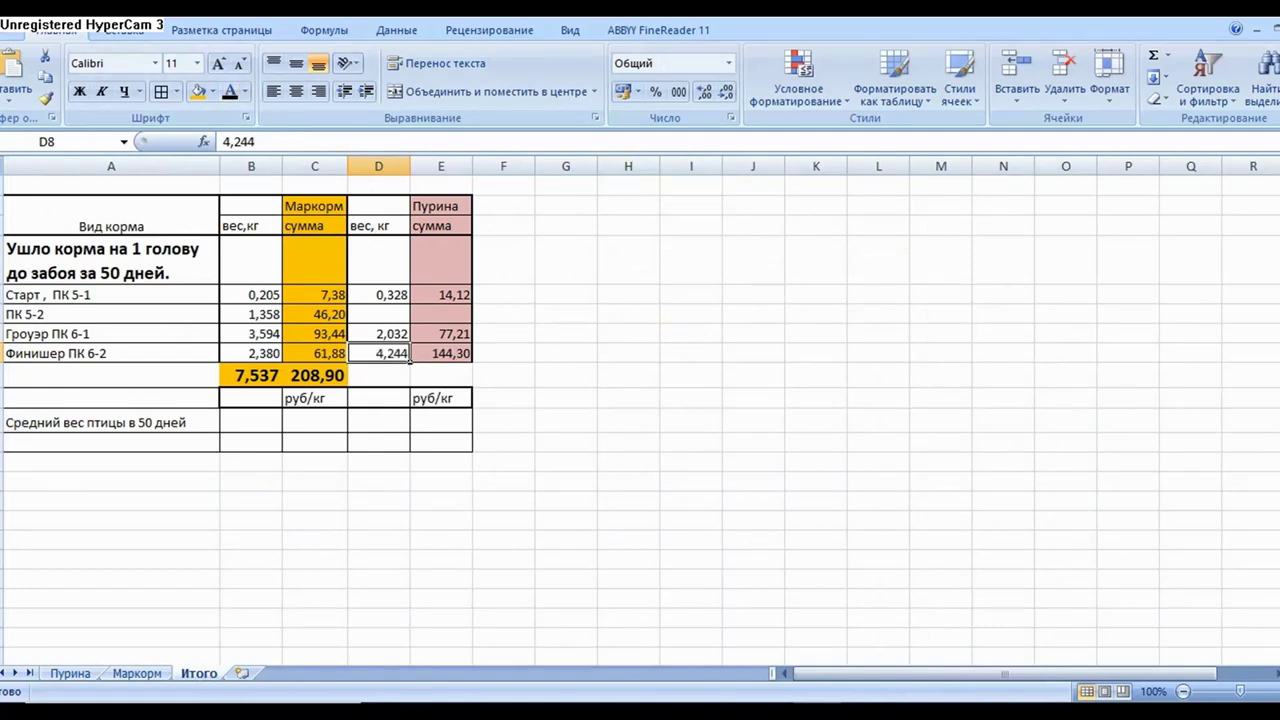
Make the hidden Пурина totals in D9:E9 readable in dark text and fill both cells with the light red of the Пурина column.
left_click_drag(398, 371, 430, 375)
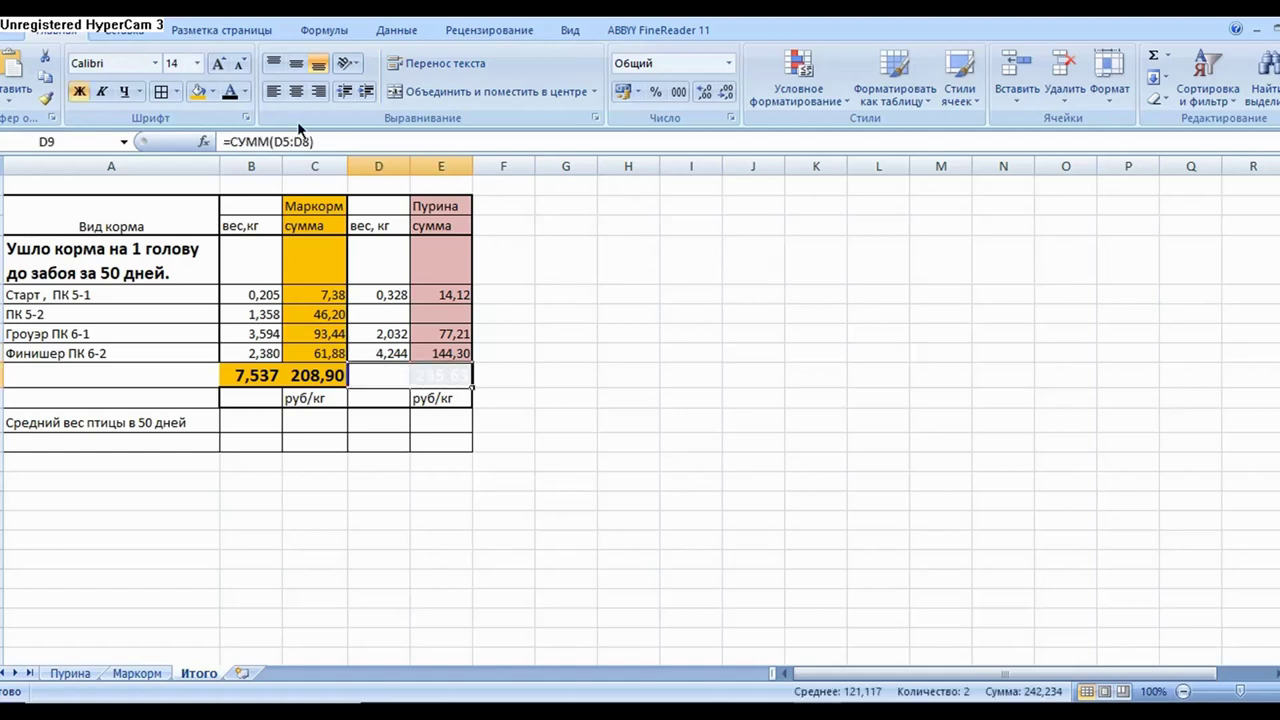
left_click(229, 92)
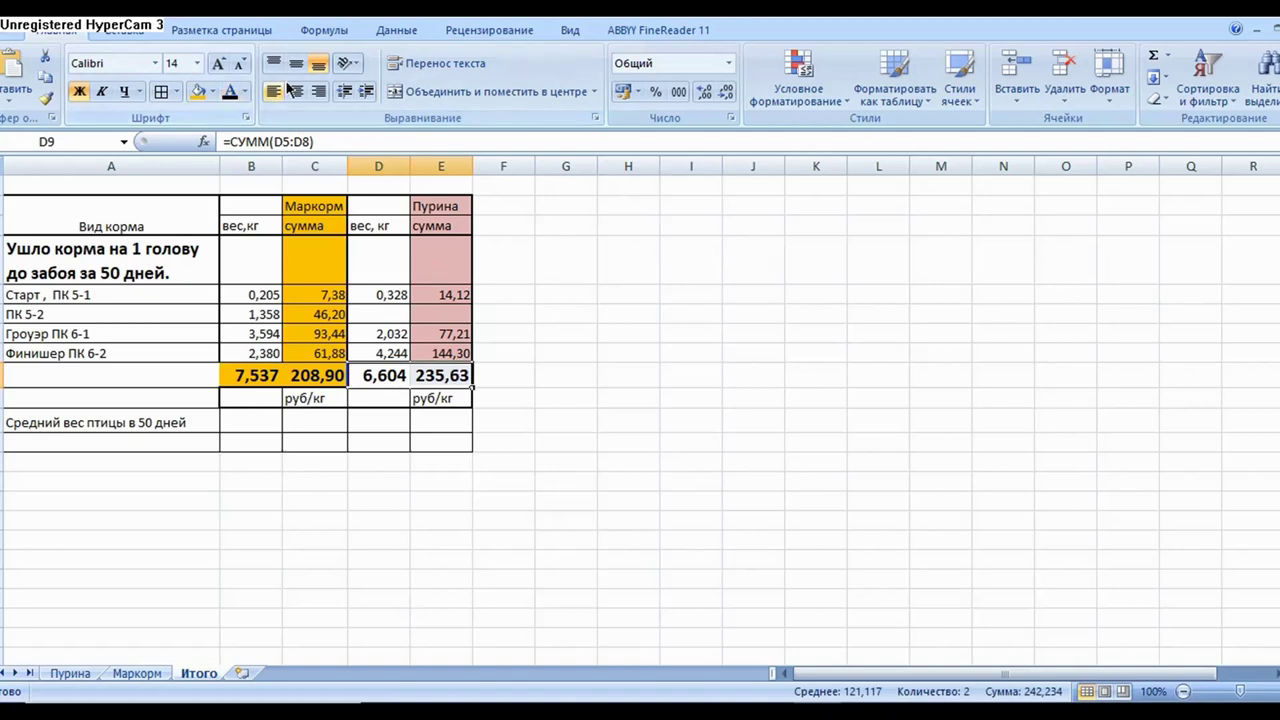
left_click(213, 91)
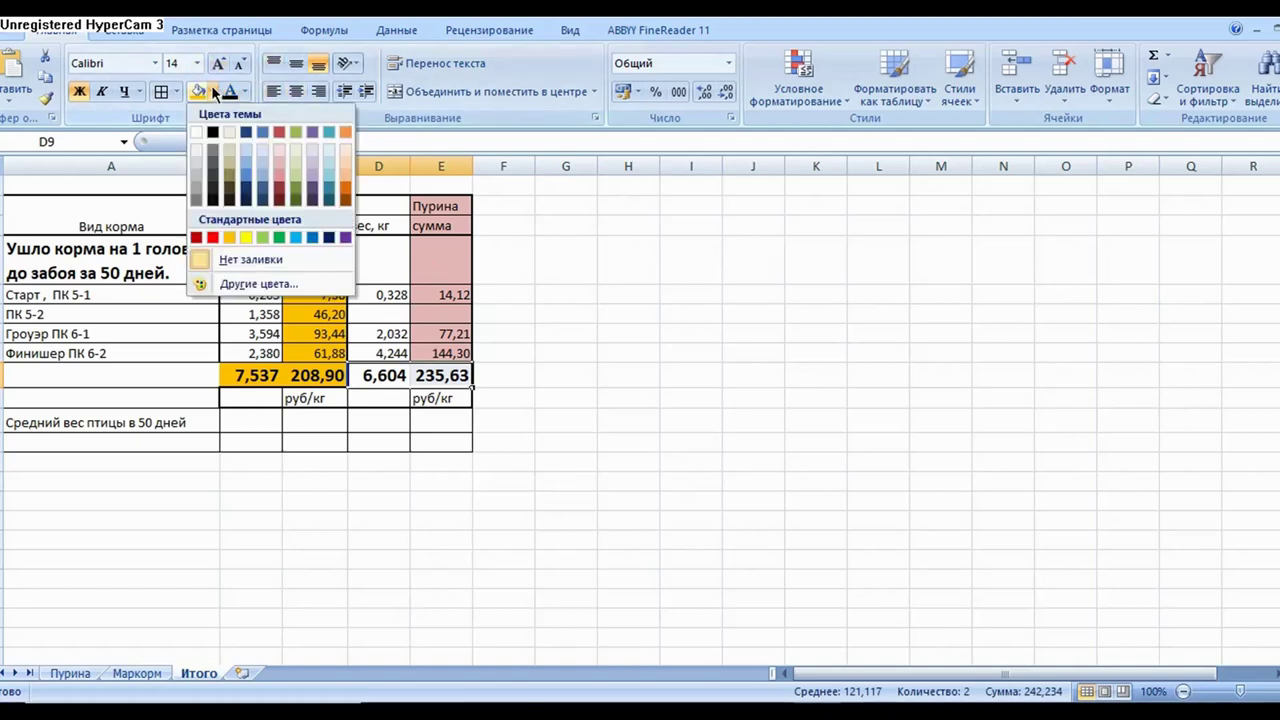
left_click(280, 164)
left_click(636, 353)
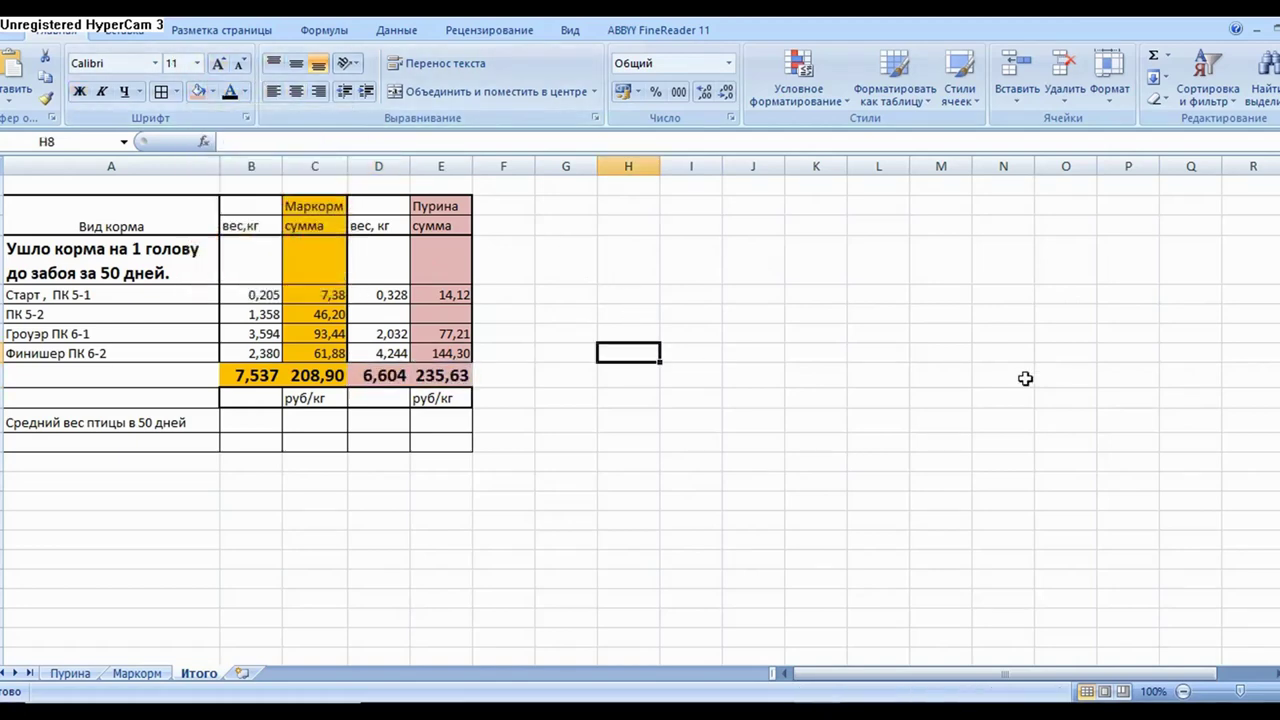